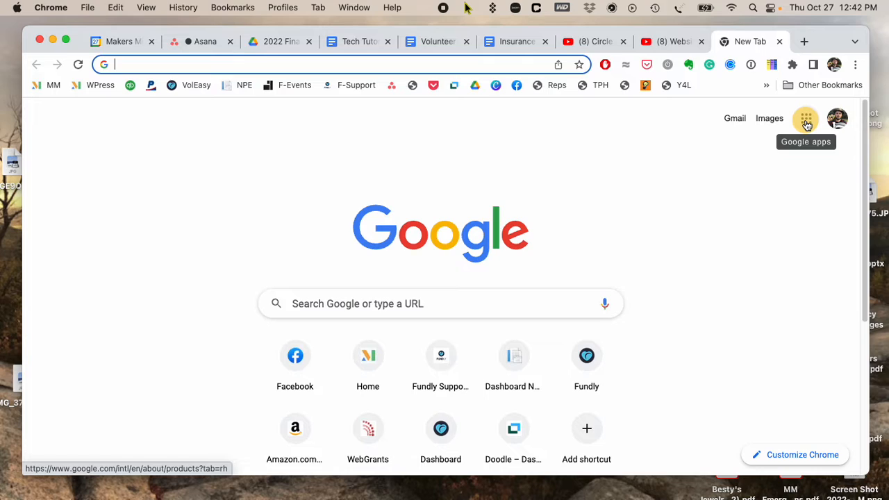
Open Google Drive, then expand and collapse the My Drive folder tree
left_click(807, 125)
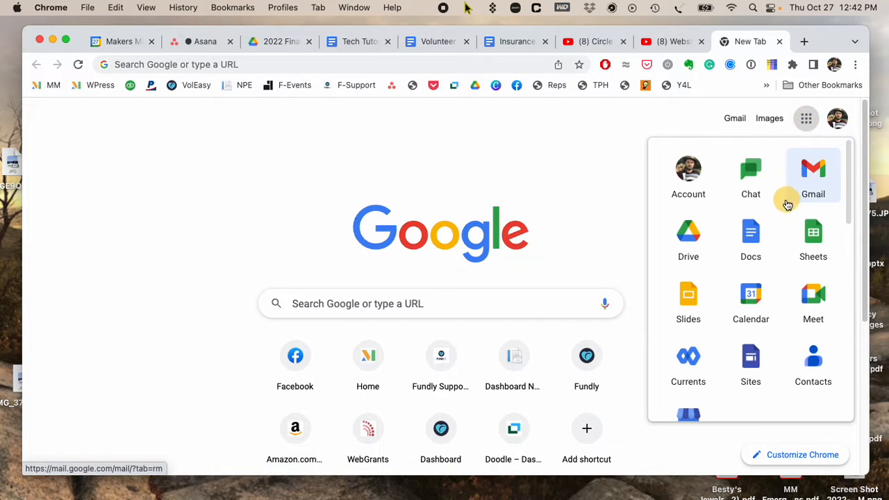
left_click(694, 233)
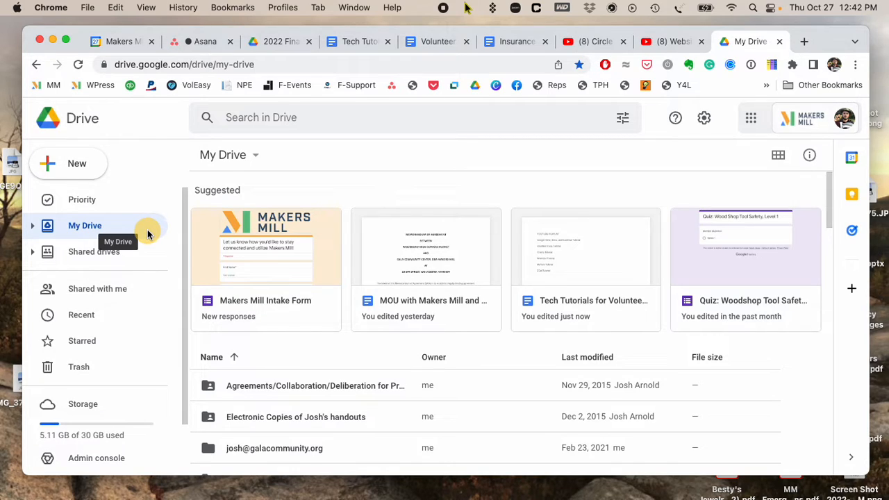
left_click(40, 225)
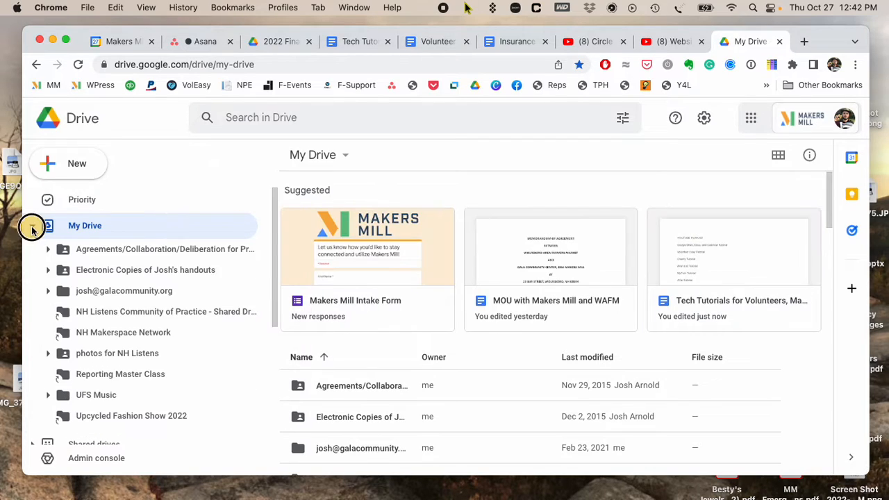
left_click(32, 231)
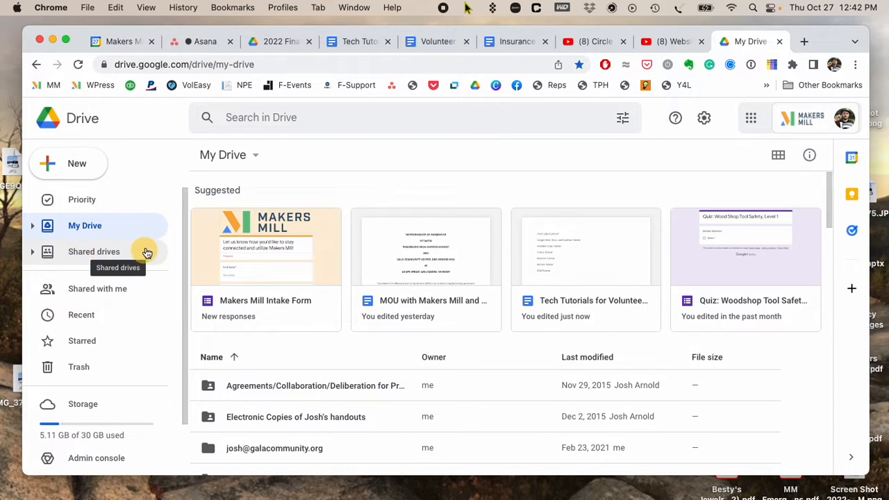
Open the PROGRAMS CIRCLE shared drive and view its available drive options
left_click(76, 252)
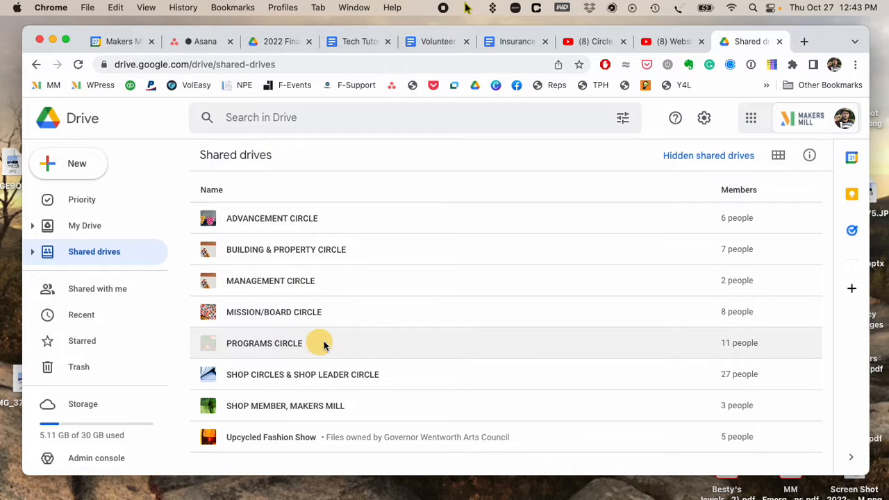
left_click(278, 347)
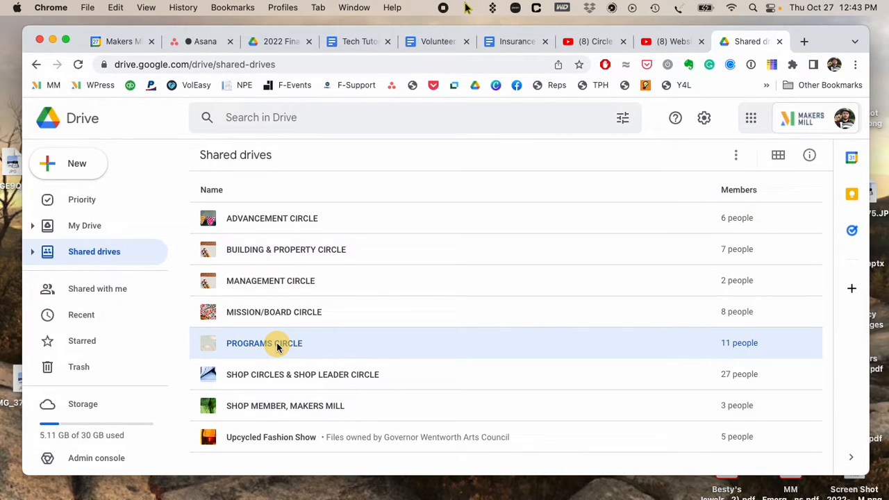
double_click(249, 343)
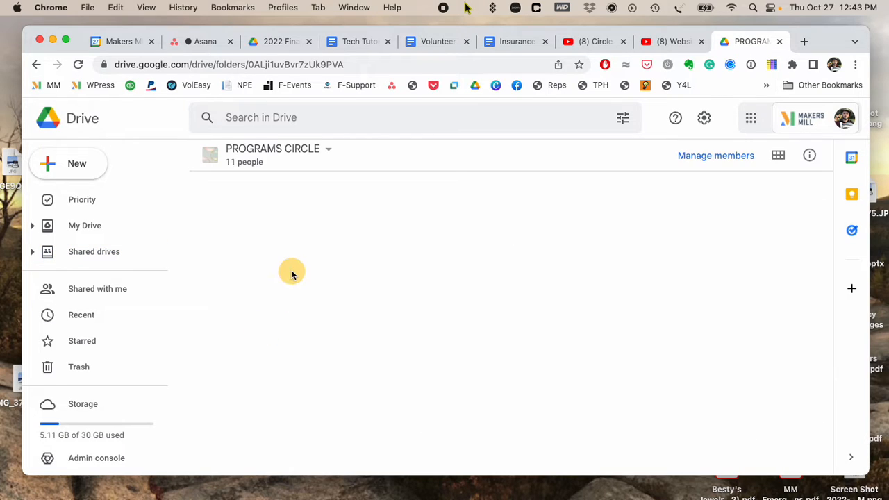
left_click(330, 150)
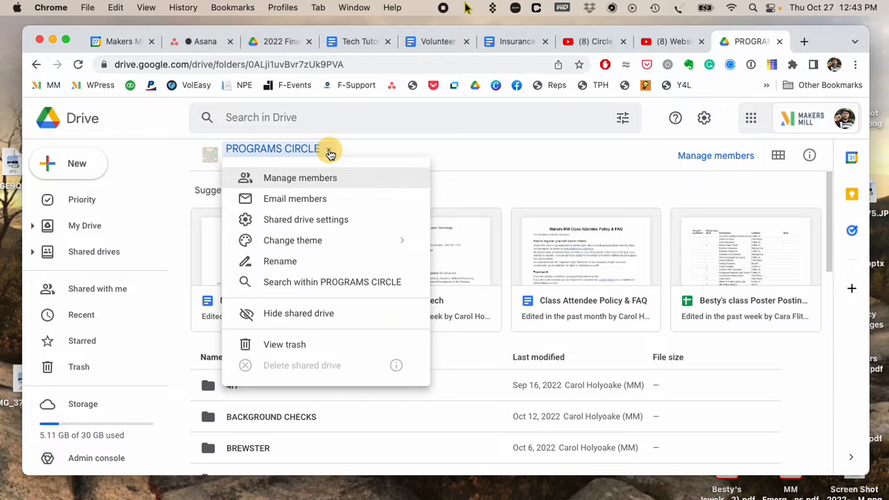
left_click(328, 152)
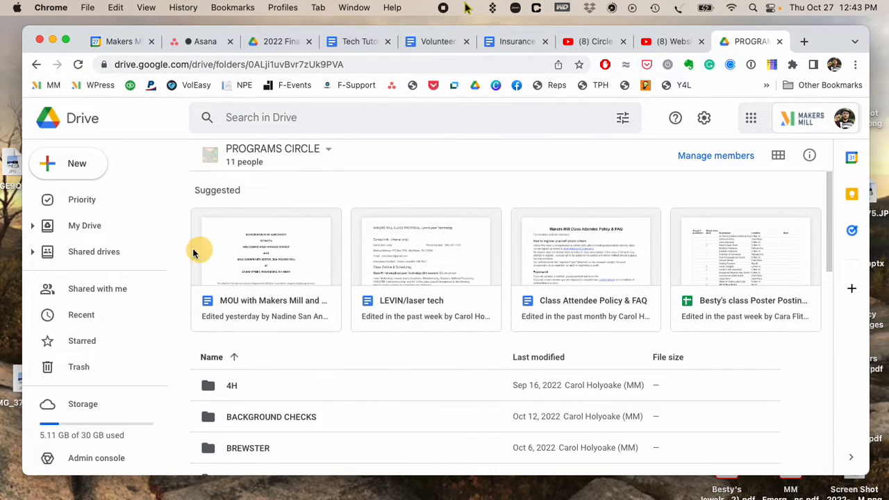
Open the JEWELRY & METALSMITHING folder in the SHOP CIRCLES & SHOP LEADER CIRCLE shared drive
left_click(93, 253)
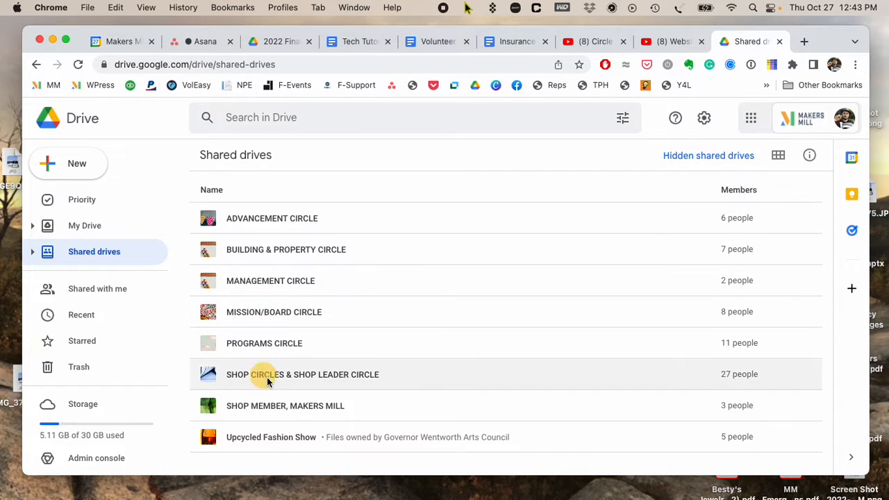
double_click(271, 376)
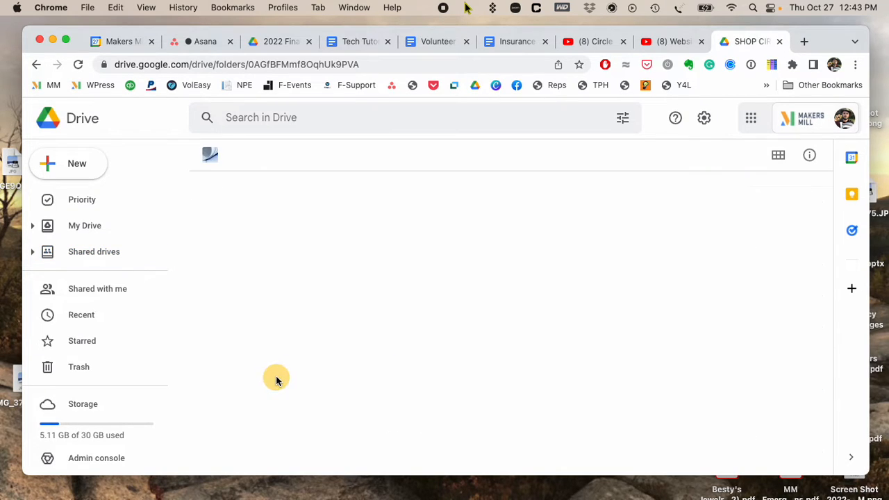
scroll(278, 316, "down", 4)
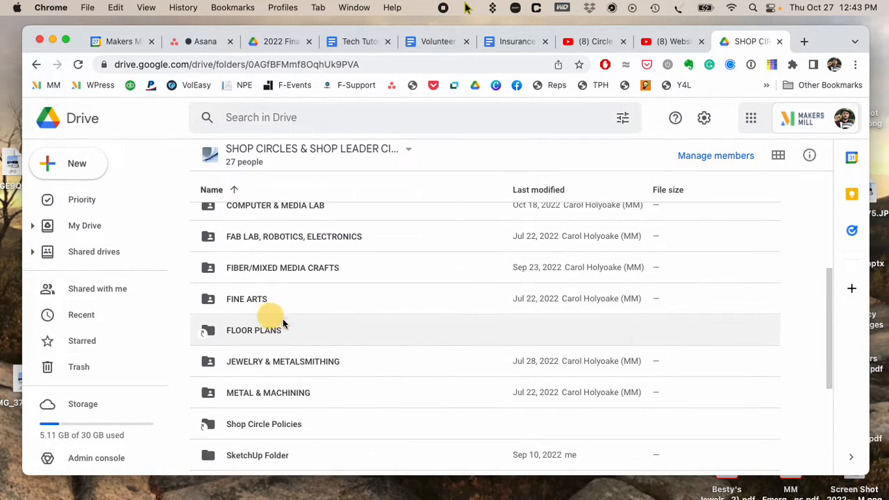
scroll(297, 323, "down", 1)
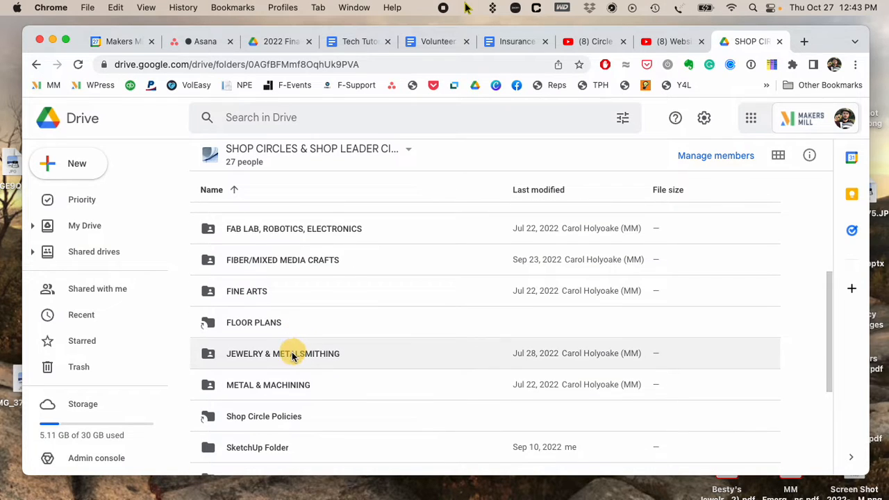
double_click(292, 356)
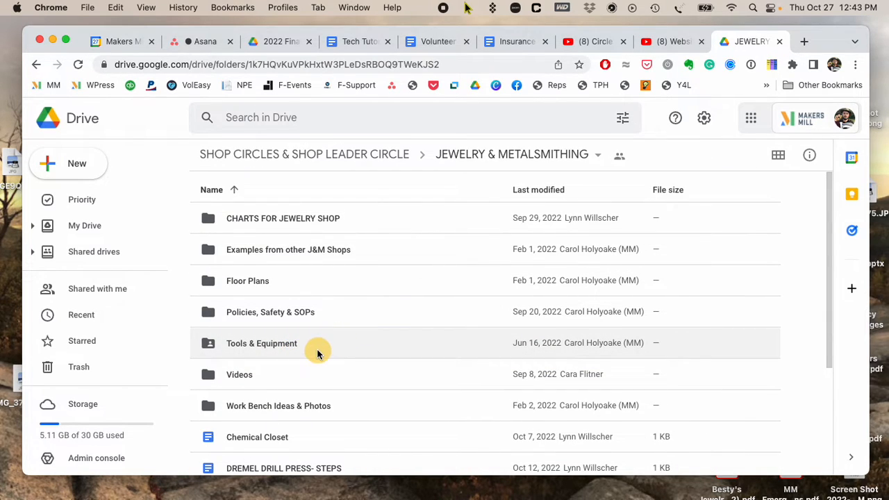
Open the DREMEL DRILL PRESS- STEPS document and view its file options
scroll(313, 360, "down", 1)
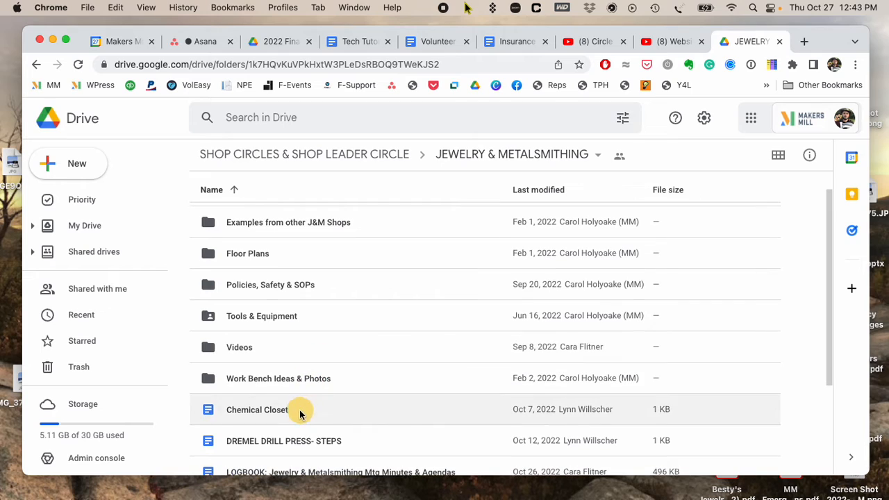
double_click(275, 440)
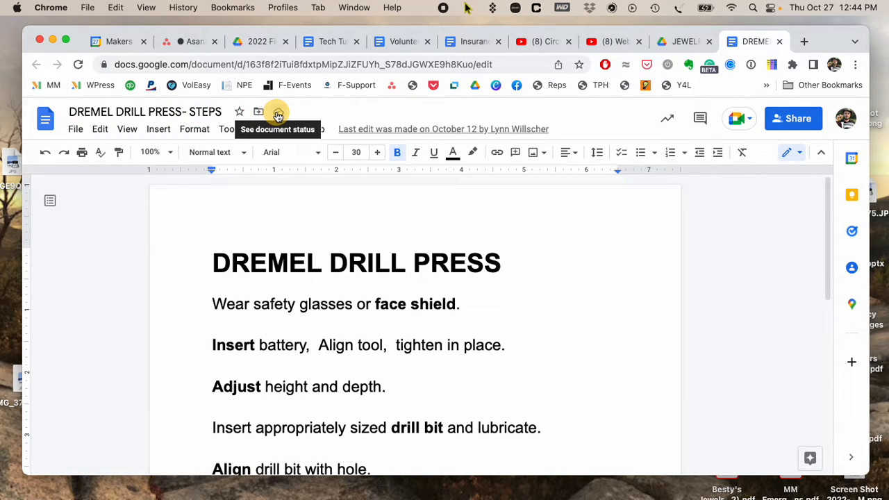
left_click(75, 130)
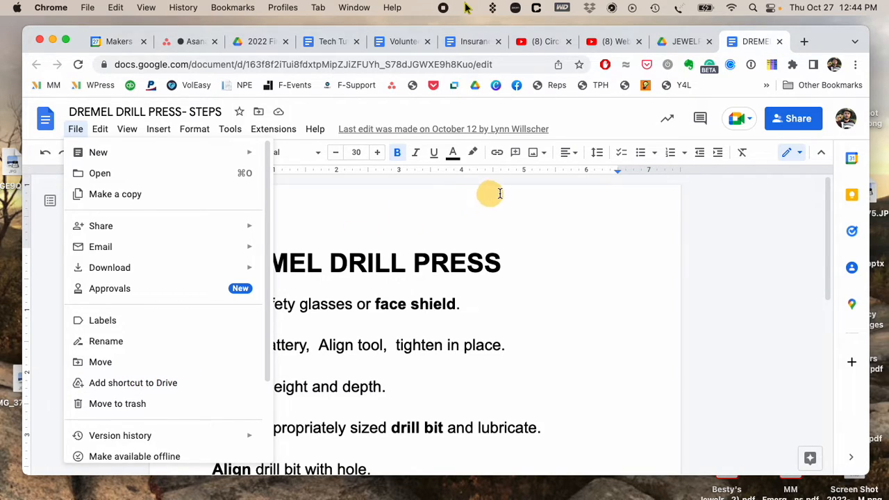
Return to the shared drives list in Drive and reopen JEWELRY & METALSMITHING within SHOP CIRCLES & SHOP LEADER CIRCLE
left_click(682, 40)
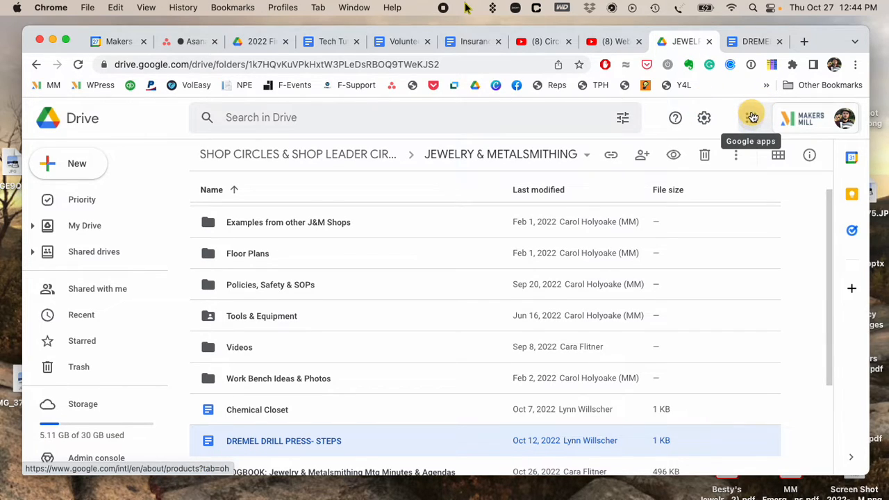
left_click(93, 251)
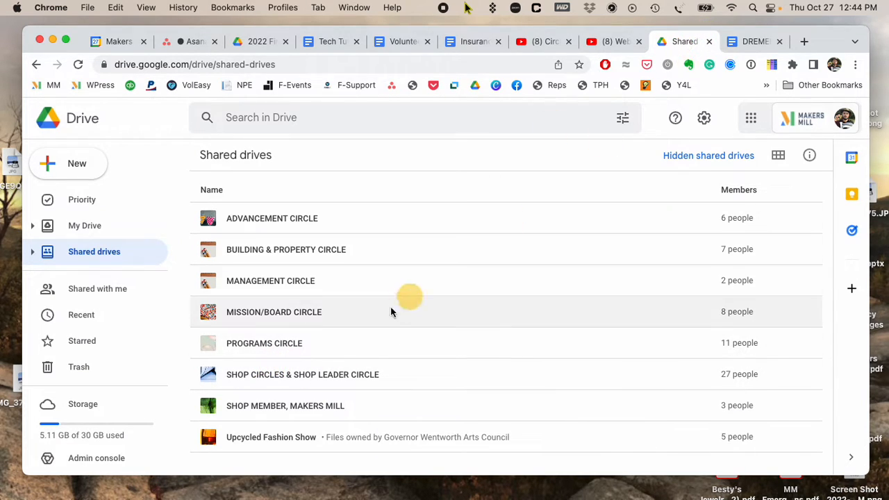
left_click(318, 375)
double_click(319, 373)
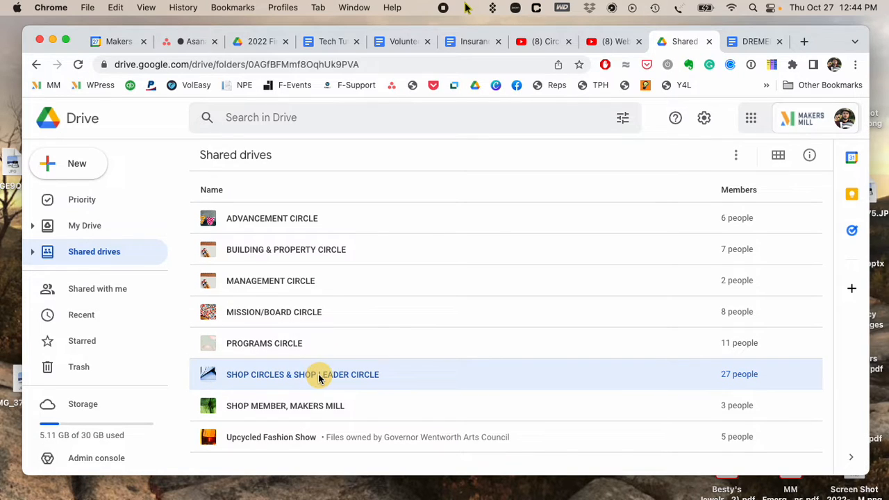
scroll(438, 357, "down", 5)
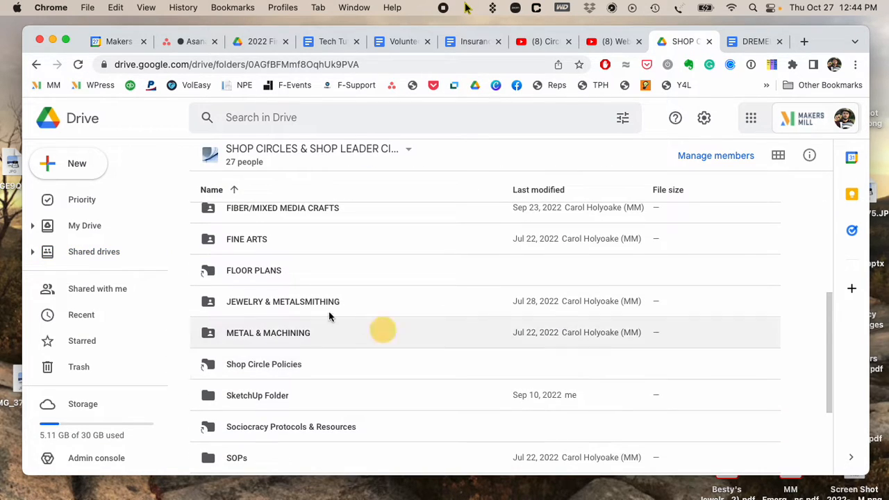
double_click(284, 305)
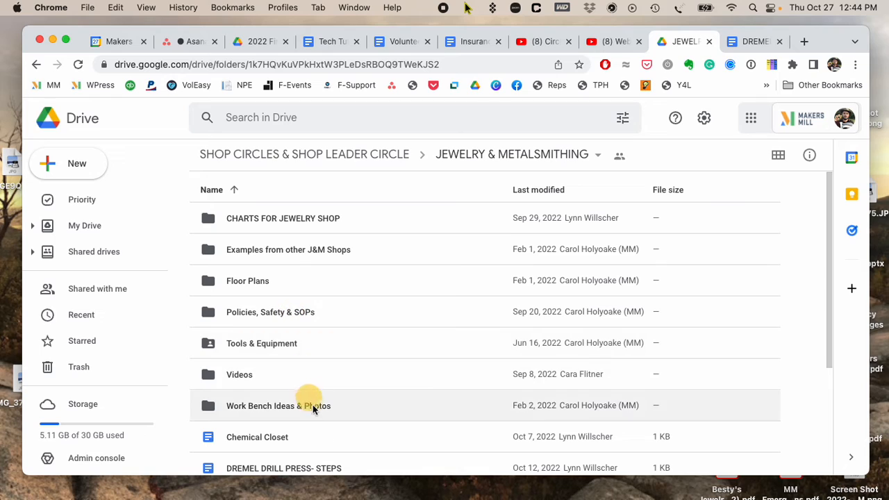
Reopen DREMEL DRILL PRESS- STEPS, close its duplicate browser tab, and look through the document
scroll(340, 403, "down", 2)
double_click(336, 429)
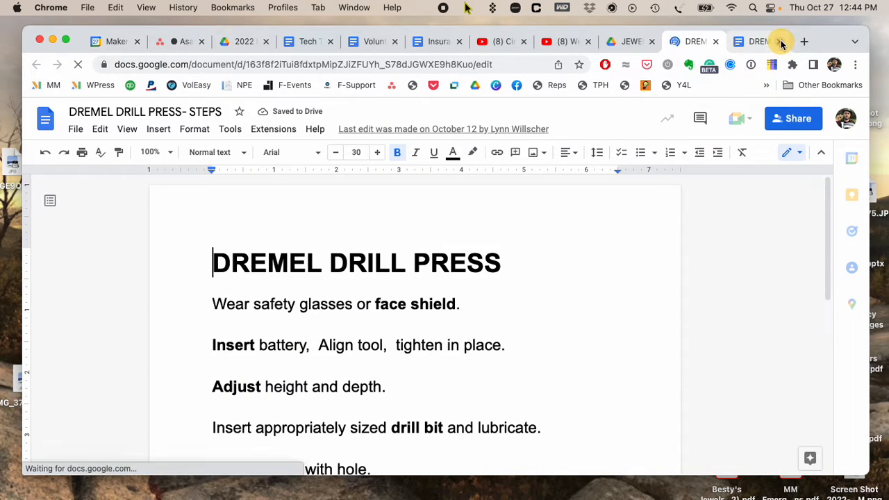
left_click(779, 41)
scroll(525, 341, "down", 5)
scroll(528, 343, "up", 10)
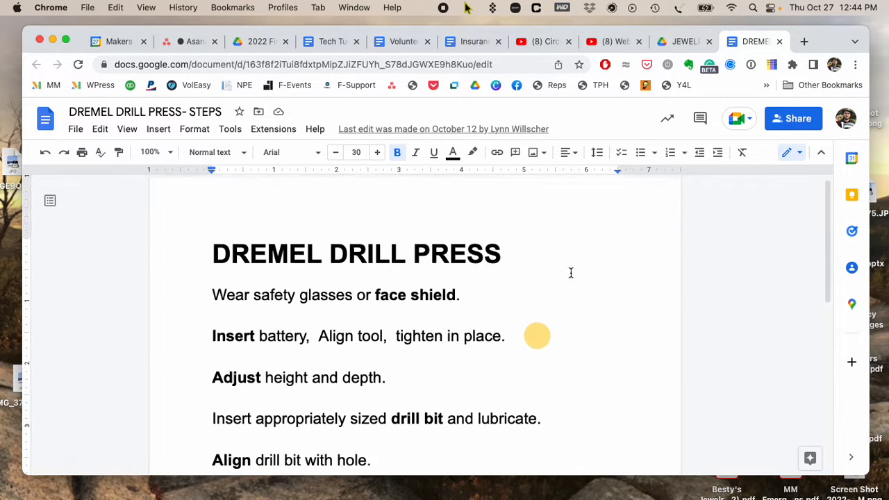
Go back to the JEWELRY & METALSMITHING folder and open the SOPs folder inside Policies, Safety & SOPs
left_click(677, 41)
scroll(369, 411, "down", 4)
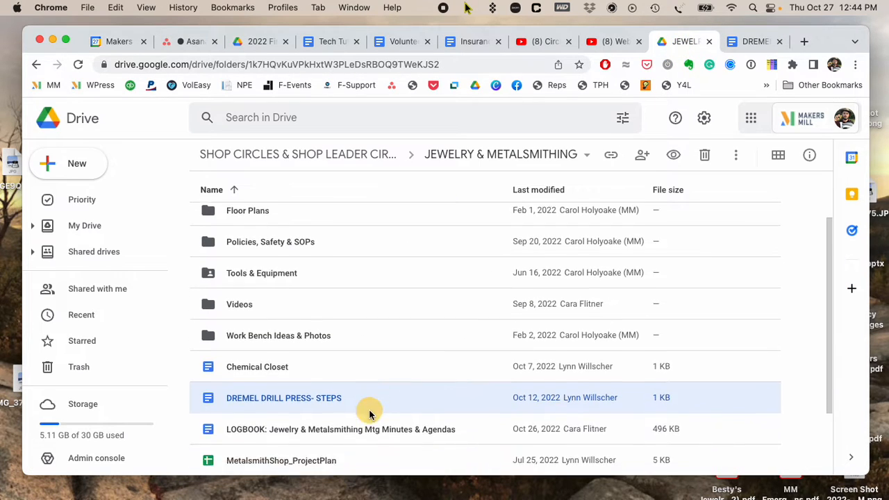
scroll(399, 409, "up", 3)
scroll(396, 414, "up", 3)
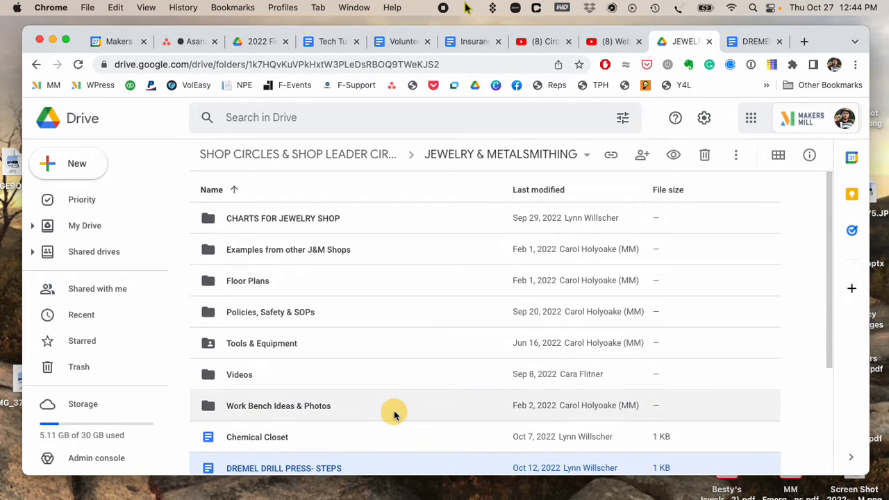
double_click(339, 313)
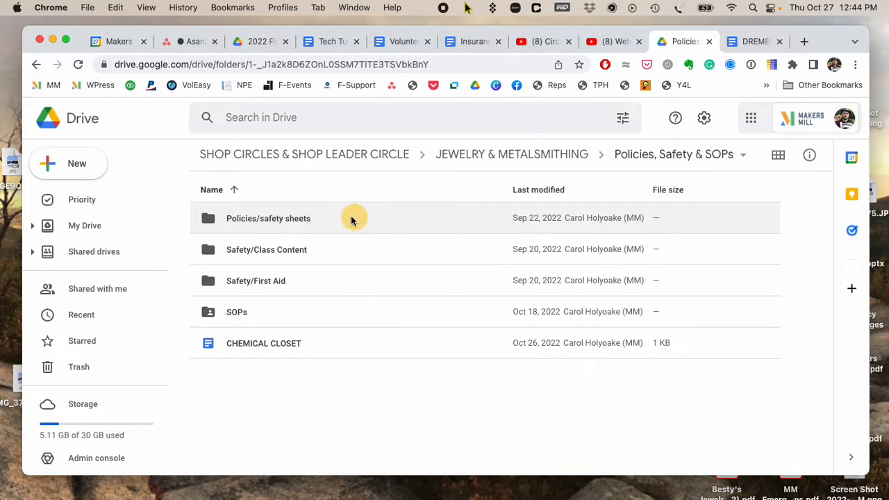
double_click(287, 313)
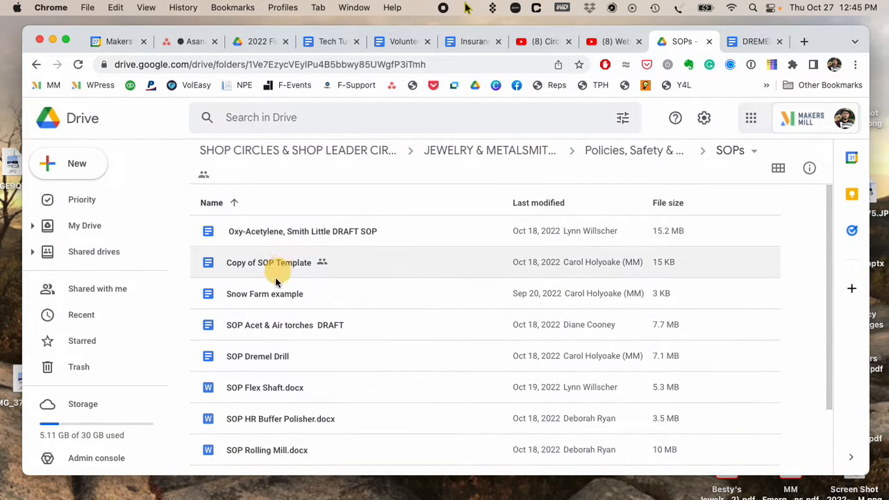
Open SOP Flex Shaft.docx from the SOPs folder, and view Drive's options for creating or uploading items
double_click(280, 356)
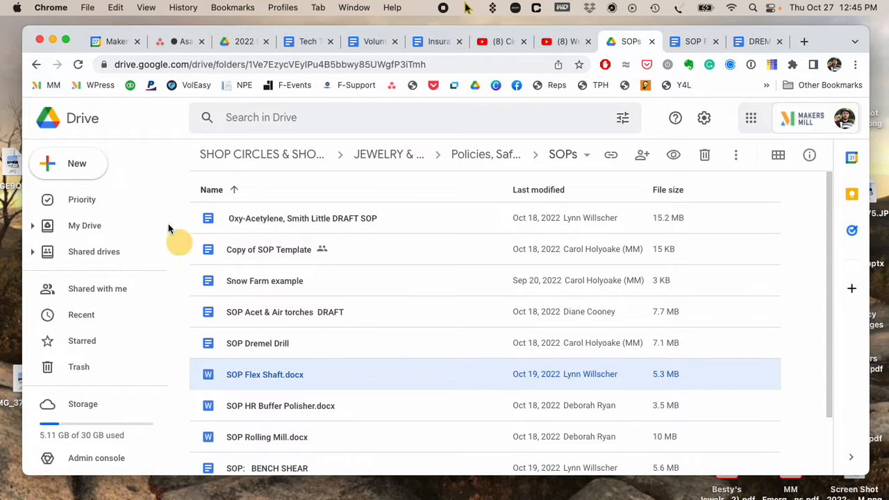
left_click(90, 170)
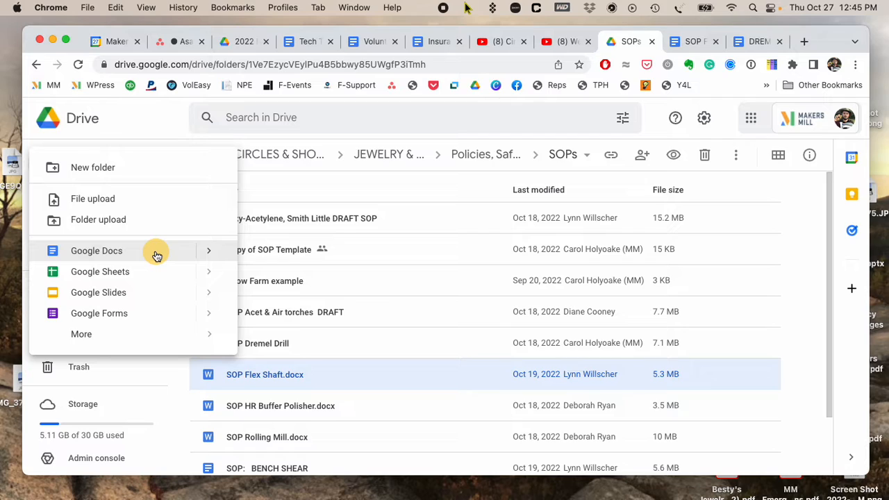
left_click(291, 347)
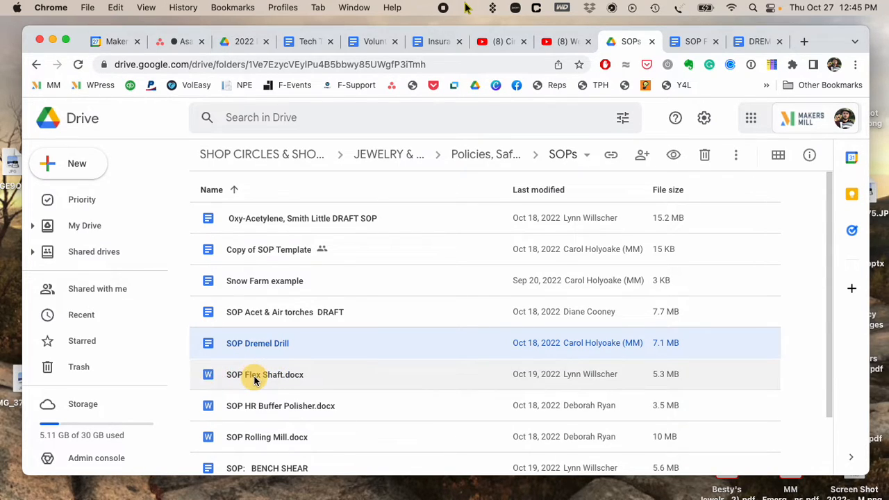
Save SOP Flex Shaft.docx as a Google Docs document and return to the SOPs folder in Drive
double_click(378, 375)
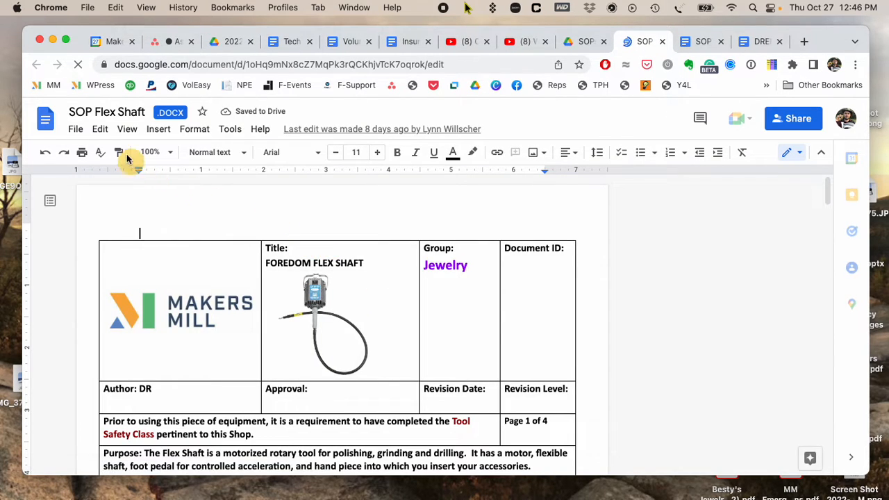
left_click(78, 132)
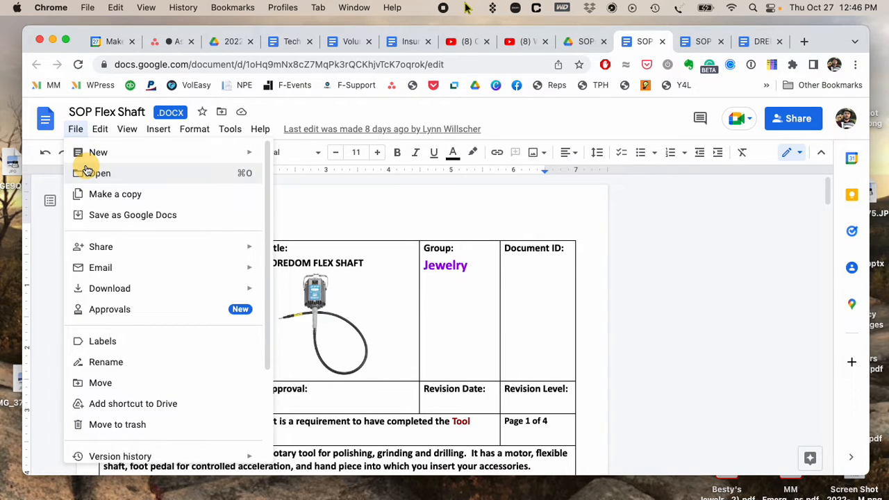
left_click(206, 216)
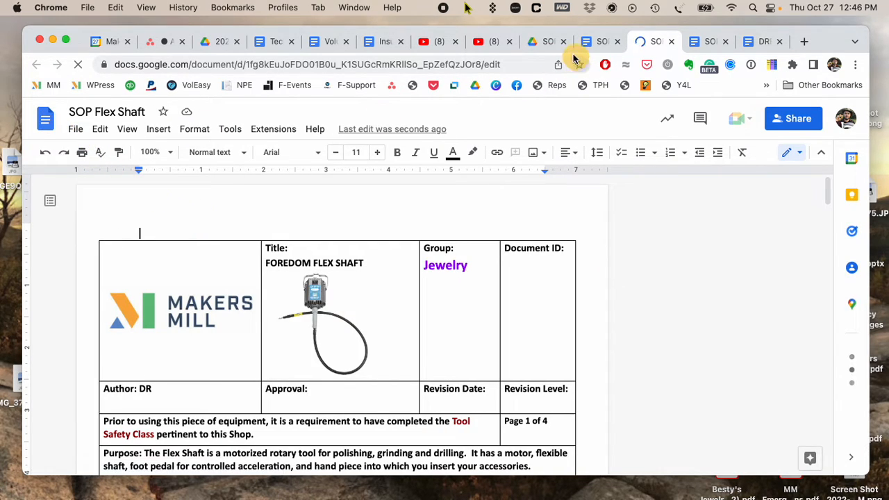
left_click(544, 43)
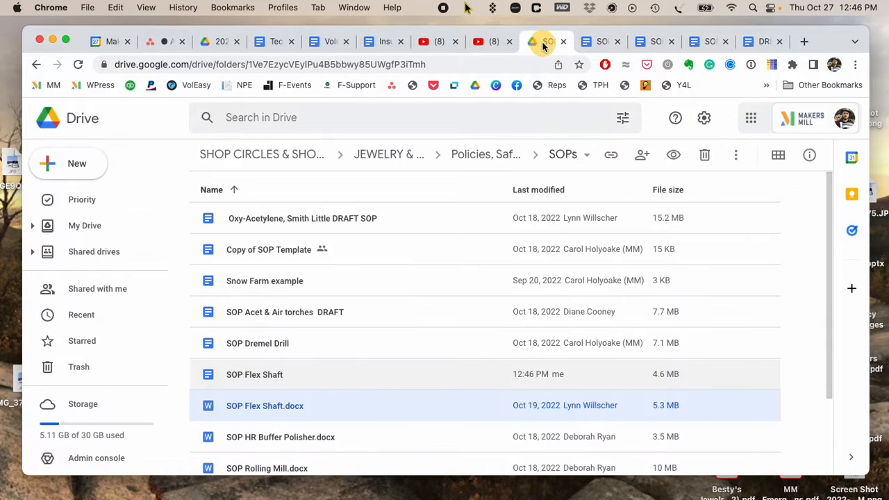
Move the original SOP Flex Shaft.docx from the SOPs folder to the trash
scroll(379, 363, "down", 1)
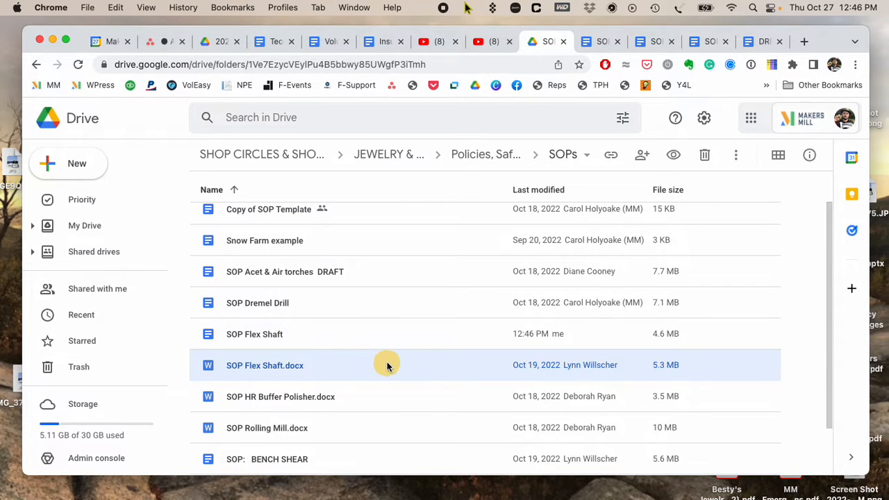
right_click(337, 365)
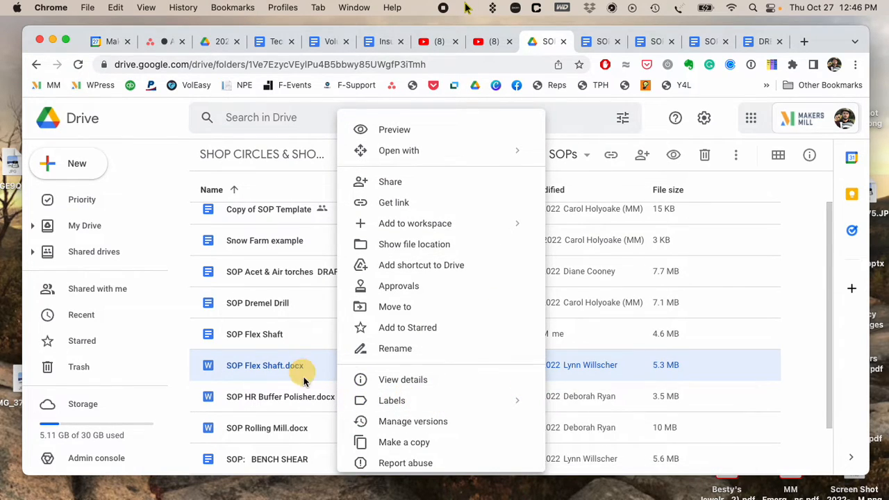
scroll(605, 278, "down", 2)
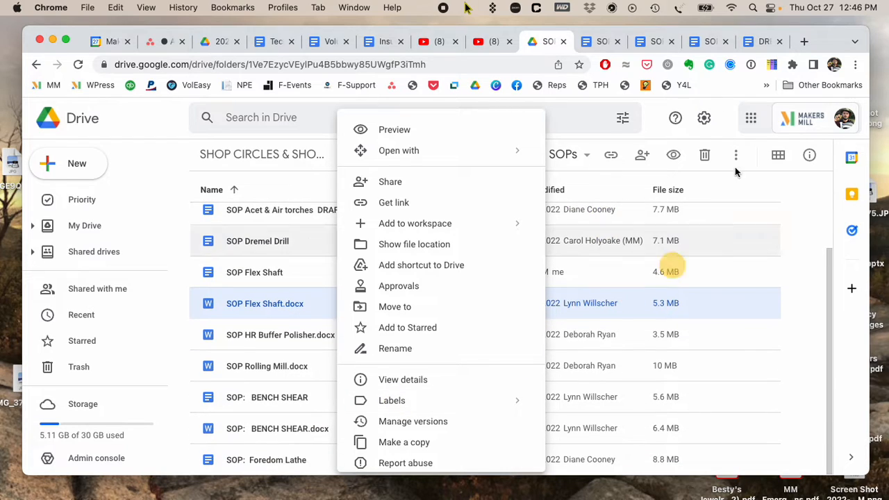
left_click_drag(822, 43, 816, 33)
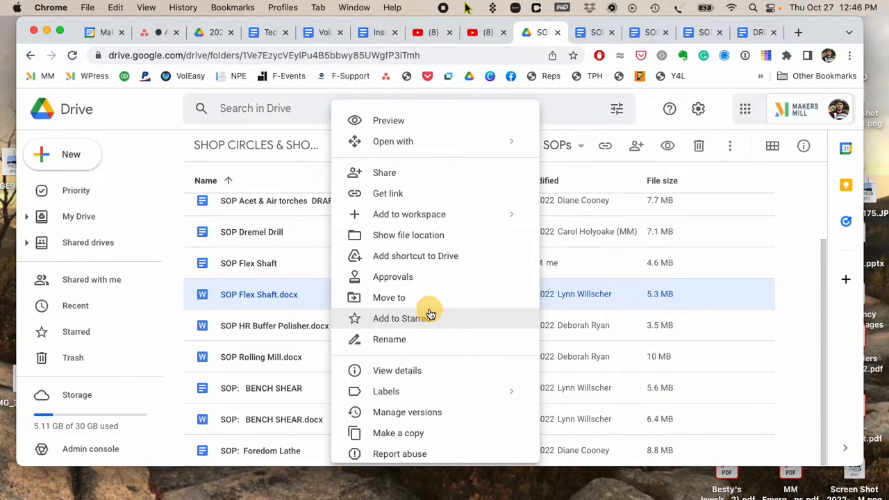
left_click(272, 303)
right_click(339, 299)
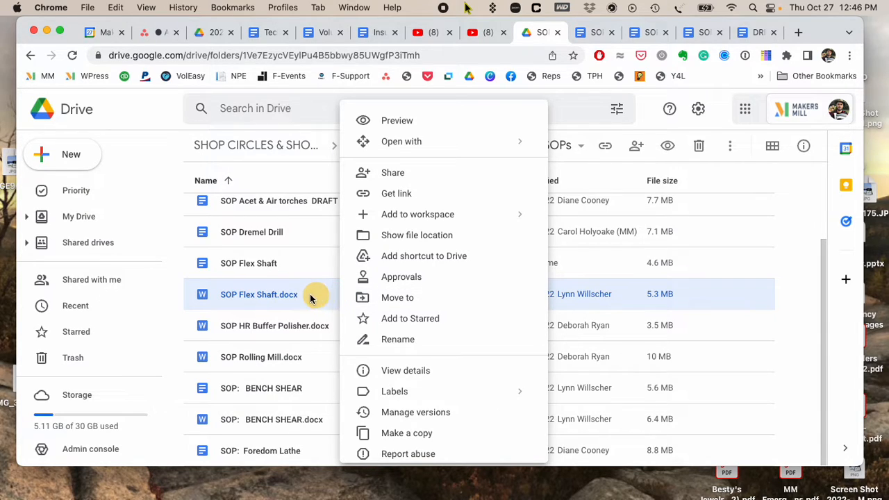
left_click(307, 296)
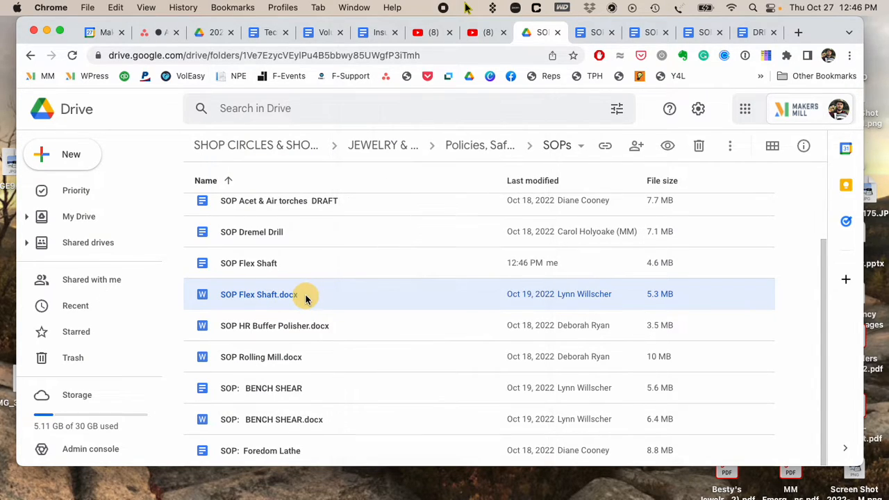
left_click(699, 145)
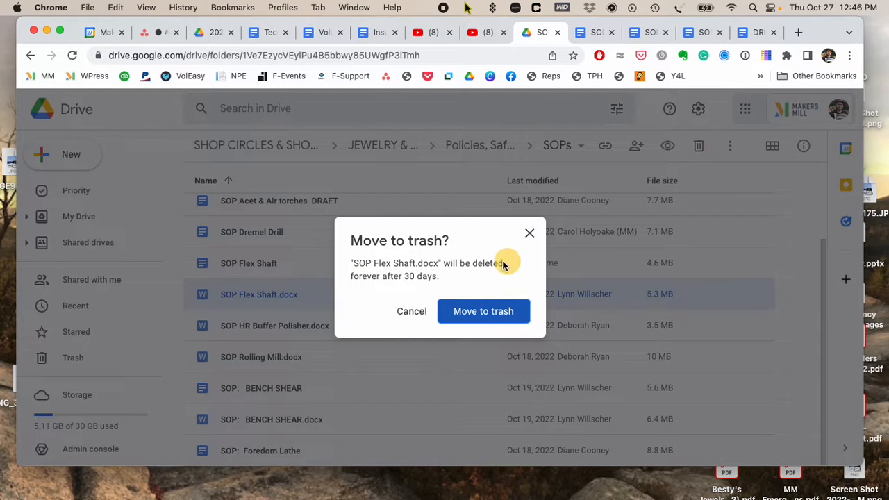
left_click(484, 311)
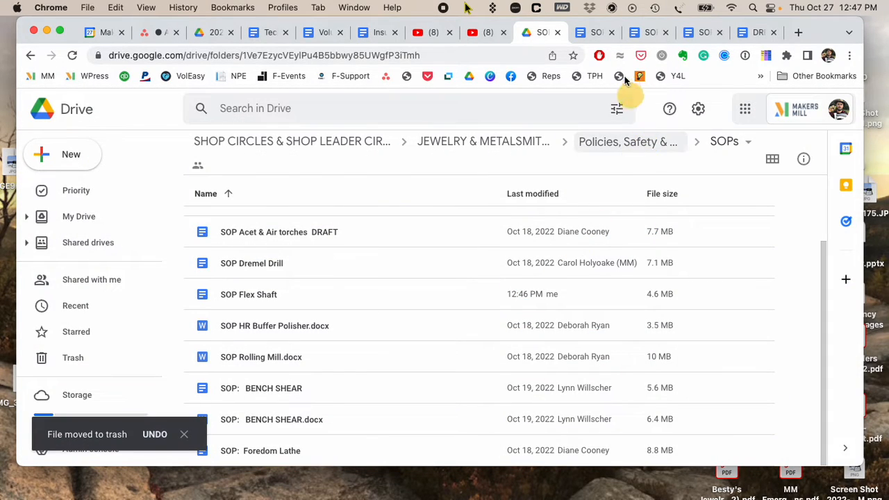
Close the trashed SOP Flex Shaft.docx document and look through the converted SOP Flex Shaft document and its comment
left_click(590, 33)
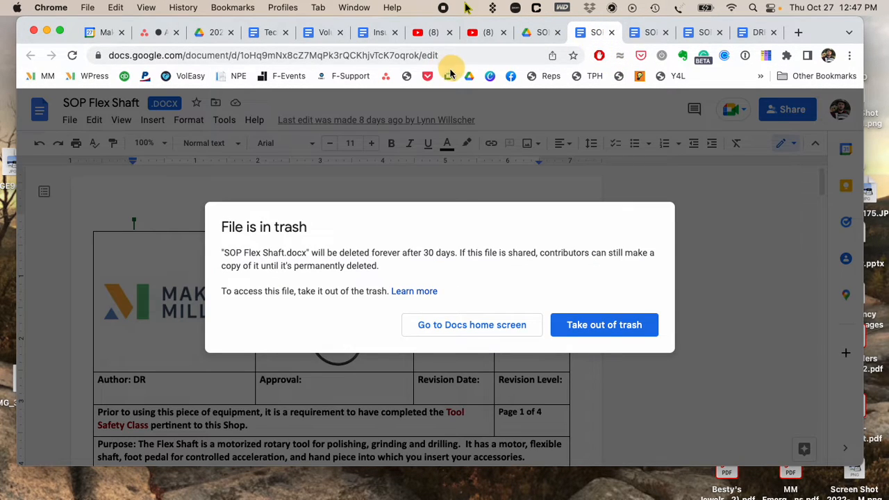
left_click(612, 33)
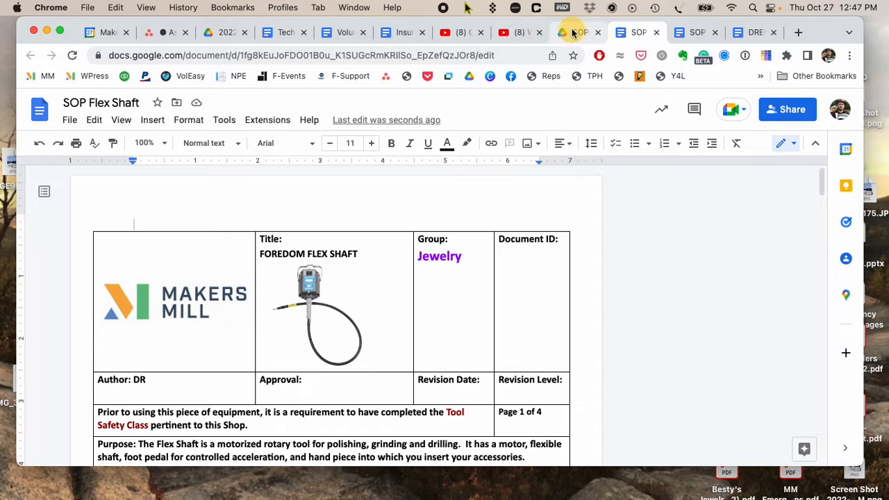
scroll(496, 254, "down", 15)
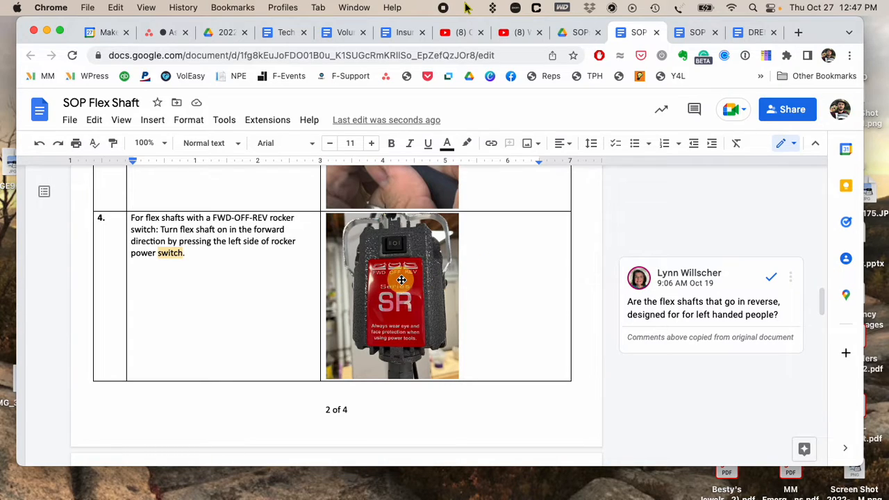
scroll(402, 282, "up", 1)
scroll(402, 283, "up", 15)
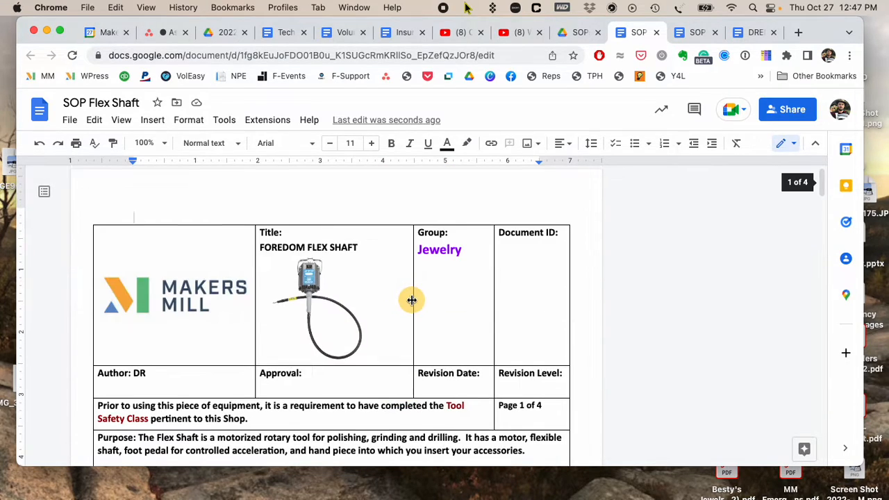
scroll(435, 304, "down", 10)
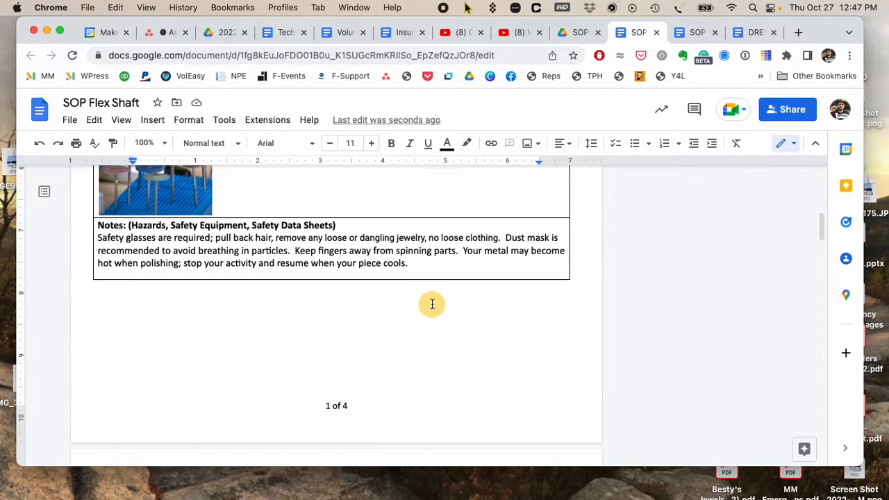
scroll(431, 304, "down", 10)
scroll(431, 304, "down", 8)
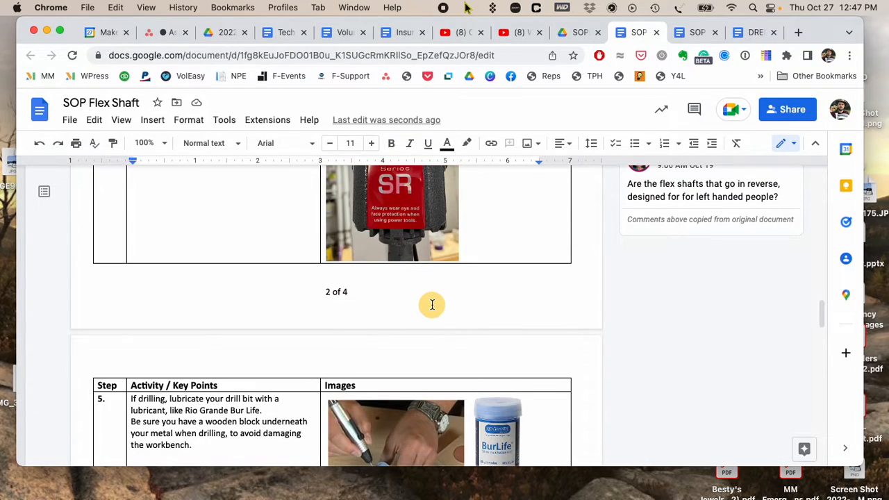
scroll(431, 306, "up", 6)
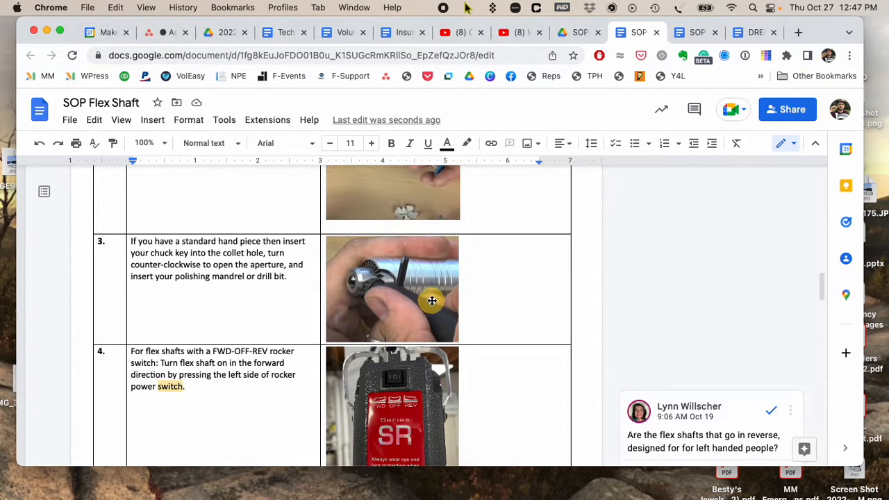
scroll(432, 305, "down", 3)
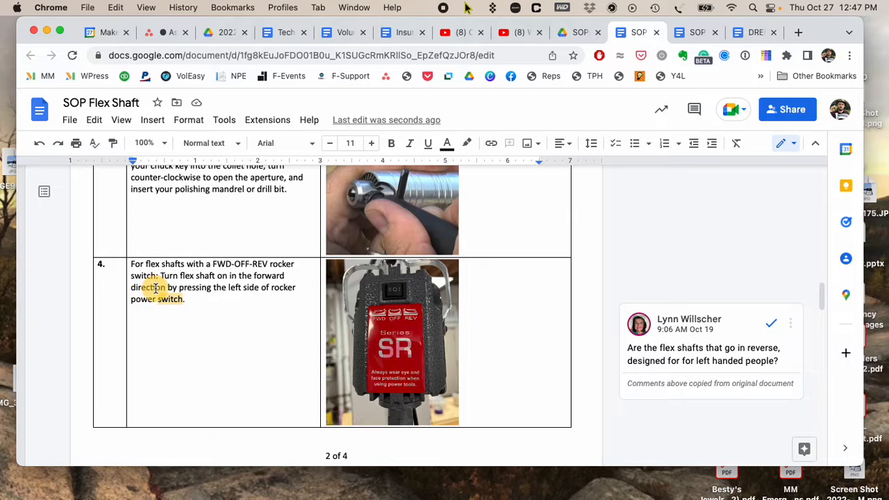
In Editing mode, add the line "Don't forget to wear safety glasses" below the instructions in step 3
left_click(788, 147)
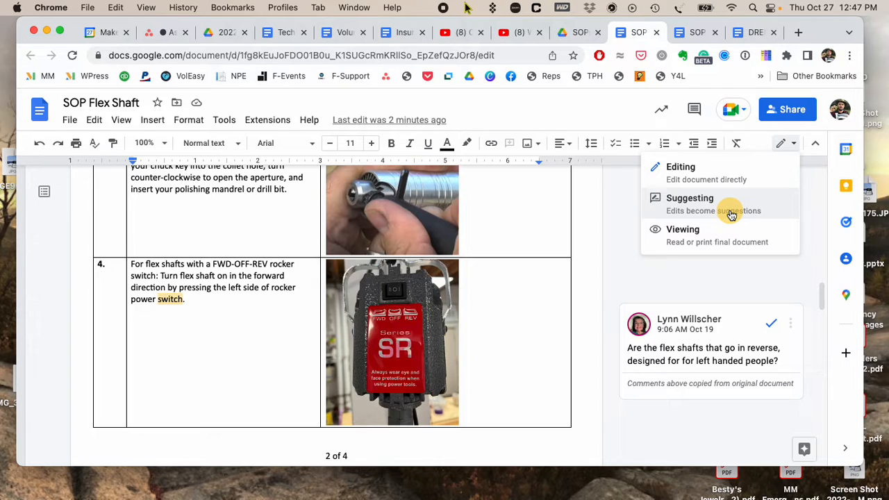
left_click(729, 174)
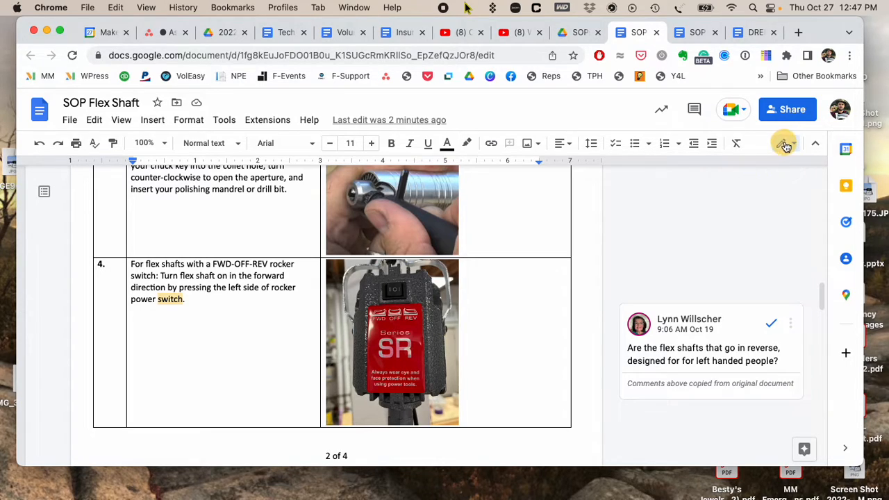
scroll(250, 222, "up", 1)
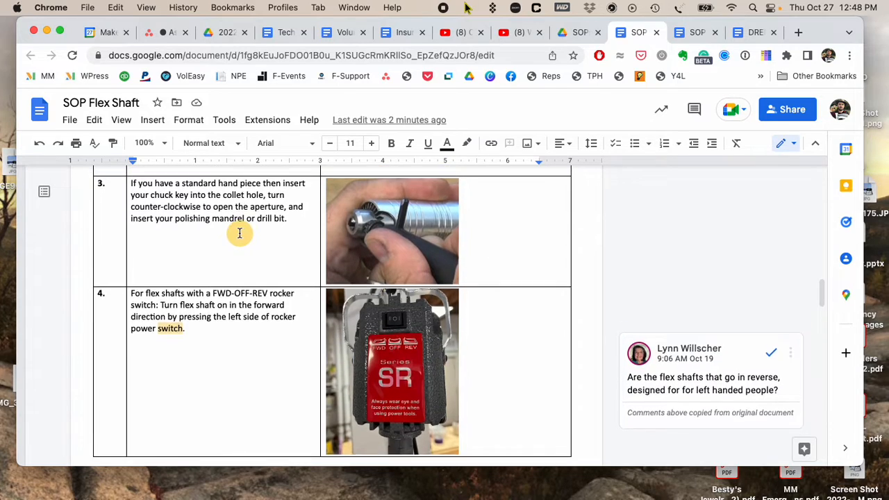
scroll(239, 233, "up", 2)
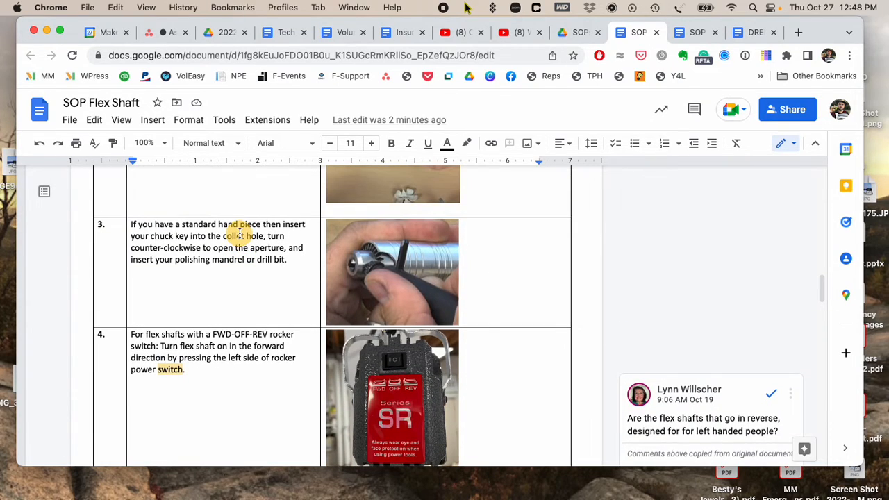
left_click(295, 258)
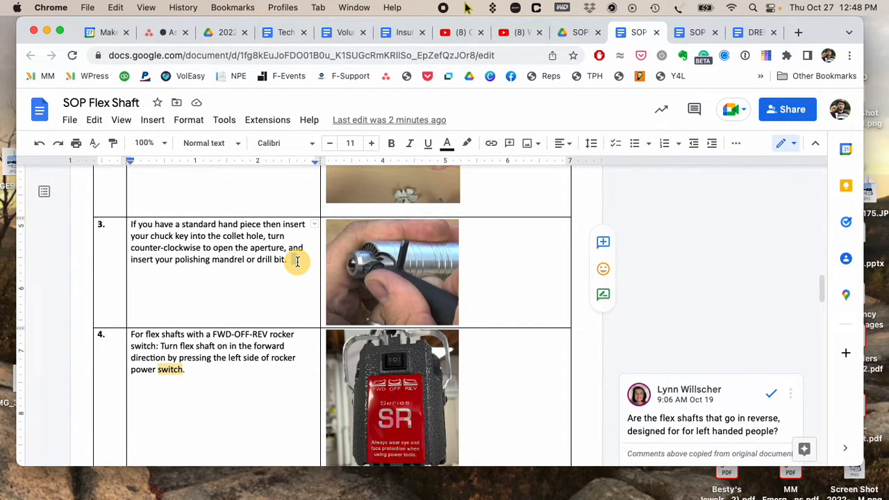
key("Return")
type("Do")
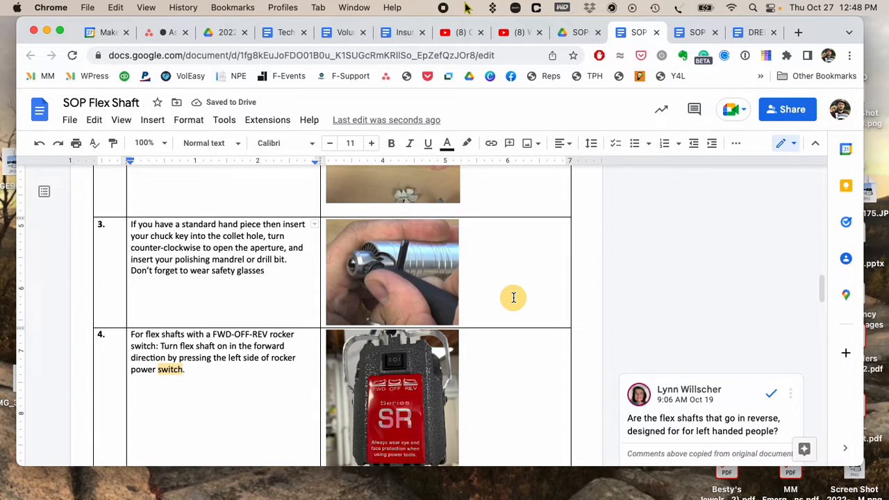
Delete the safety glasses reminder from the step 3 instructions
left_click(163, 273)
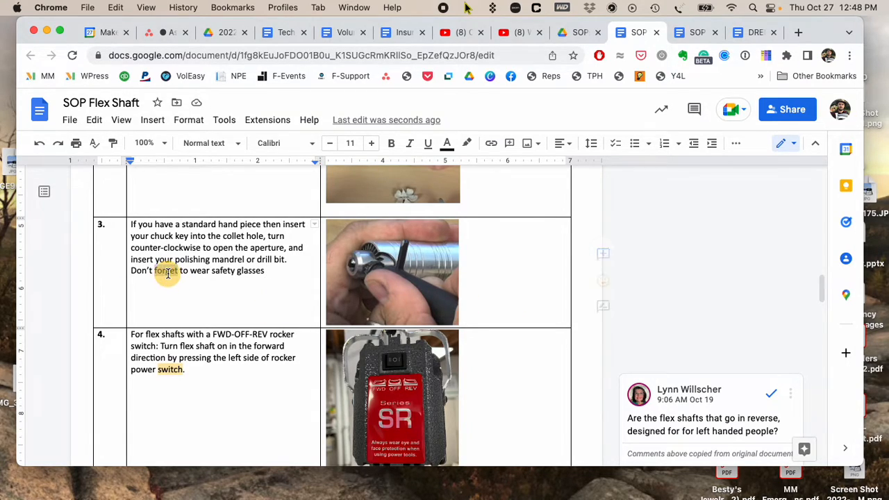
triple_click(163, 273)
key("BackSpace")
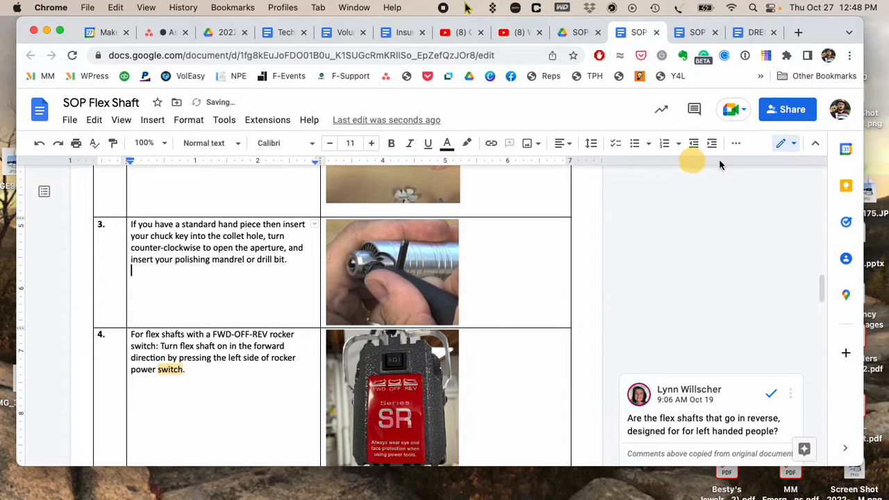
Switch the document to Suggesting mode and suggest adding "Don't forget to wear safety glasses" at the end of step 3
left_click(783, 144)
left_click(745, 202)
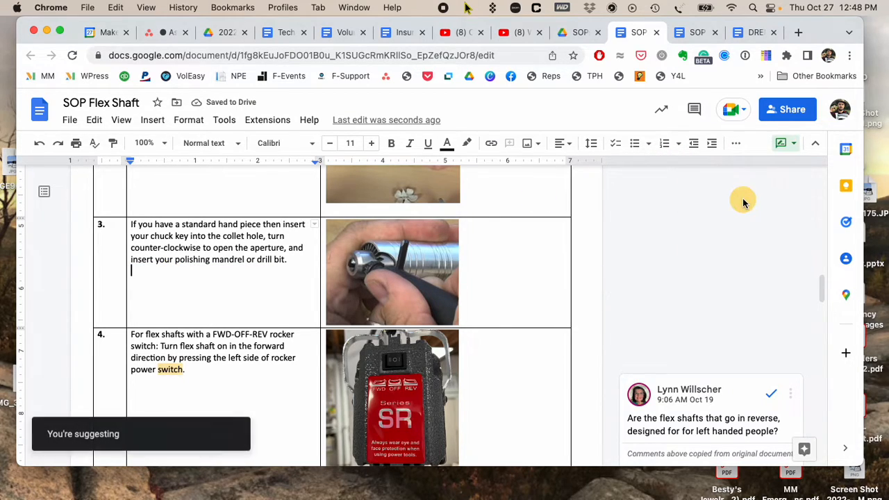
key("Return")
type("Don't foprg")
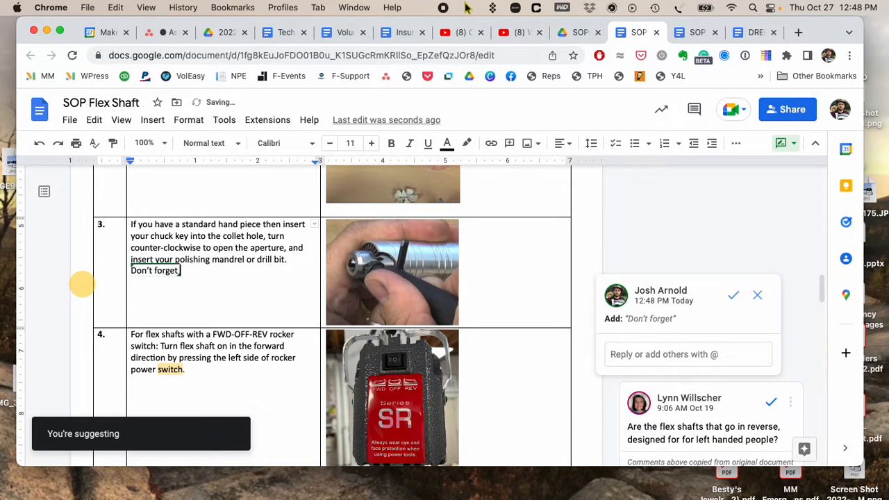
type("et to wear safety glasses")
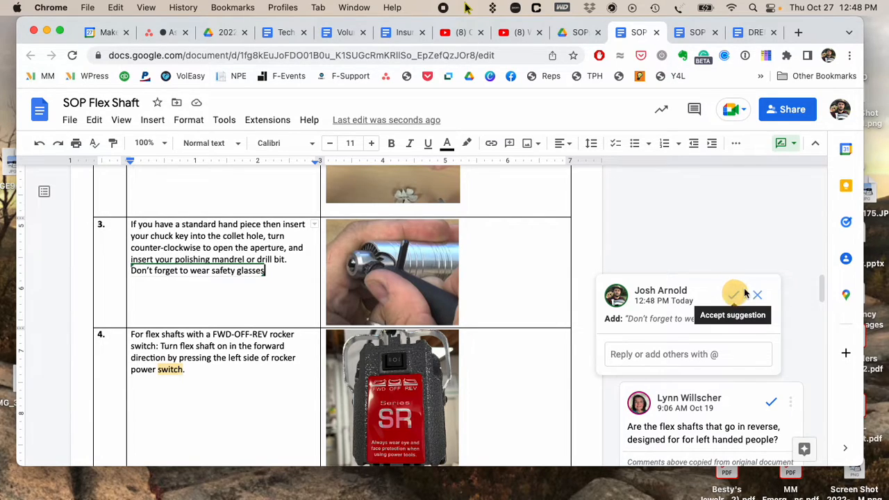
left_click(637, 354)
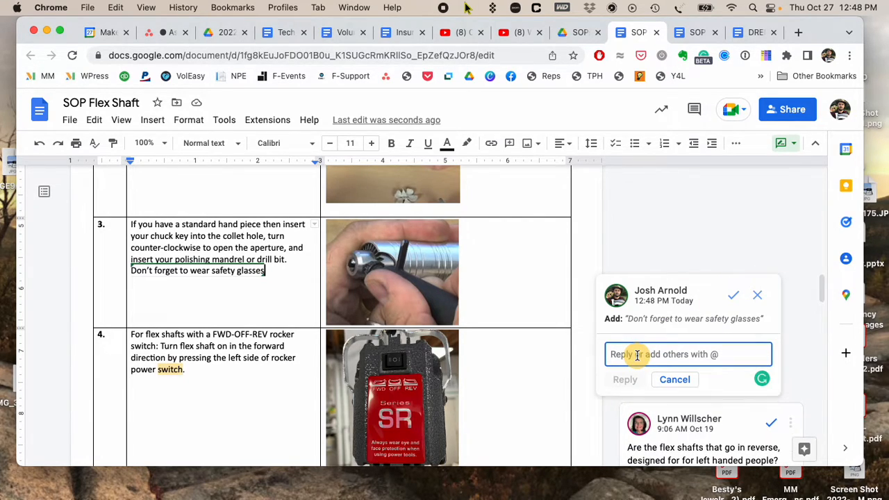
type("what abo")
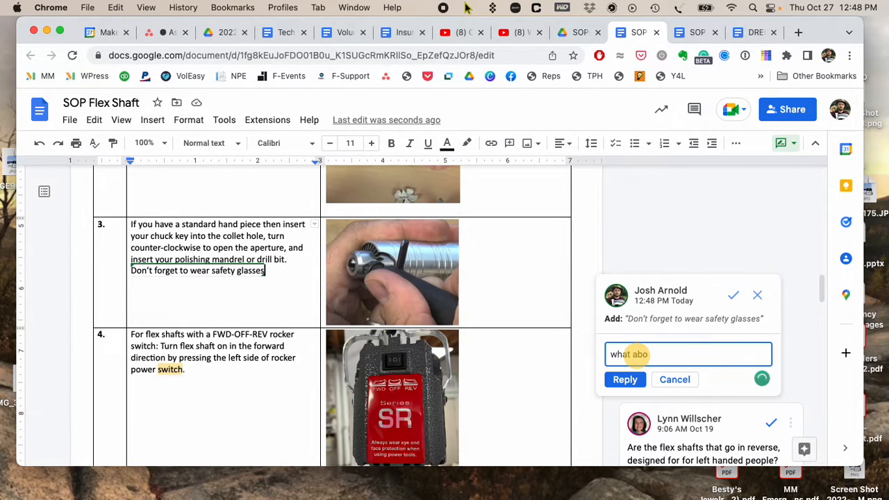
key("BackSpace")
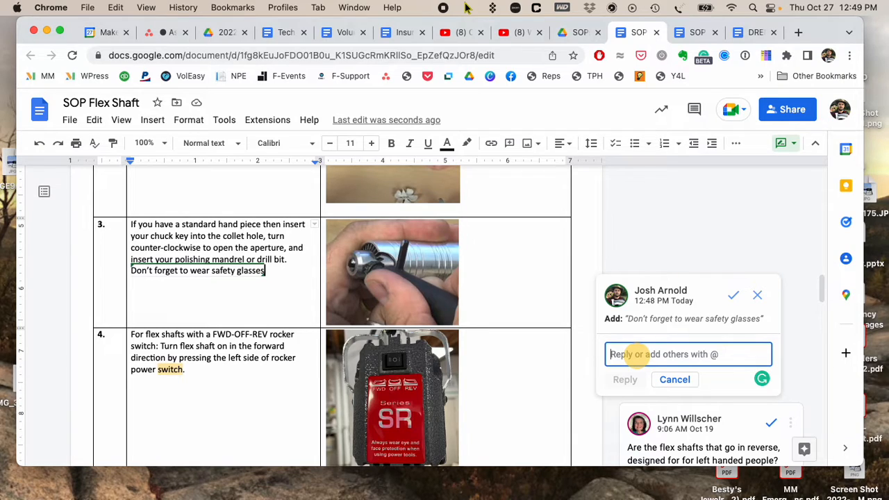
left_click(727, 218)
Examine the comment attached to the highlighted word "switch" in step 4 and its reply options
scroll(672, 261, "down", 2)
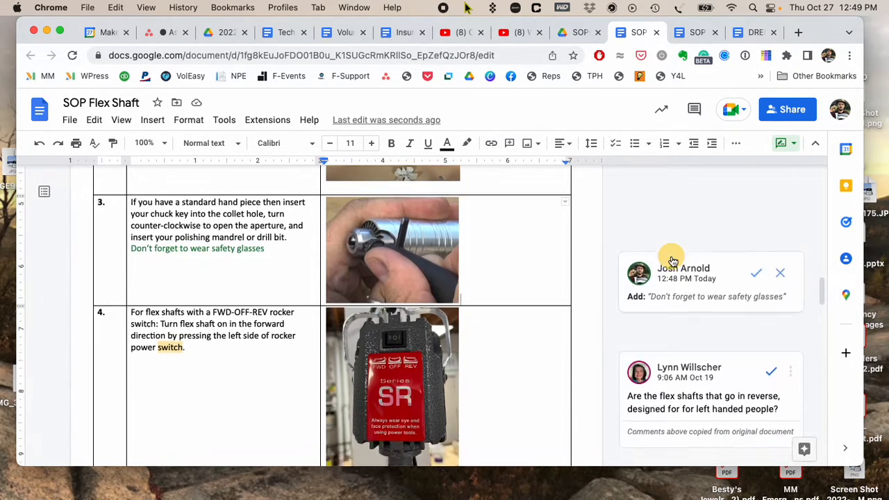
scroll(670, 268, "down", 3)
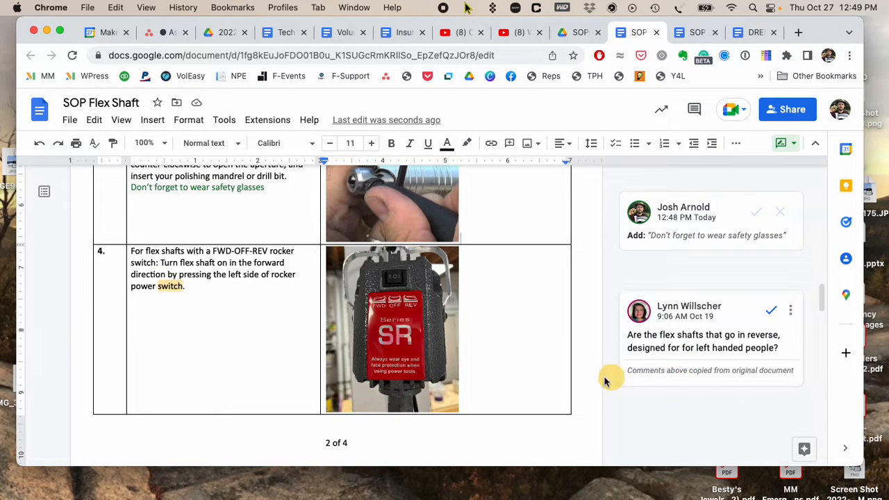
left_click(685, 375)
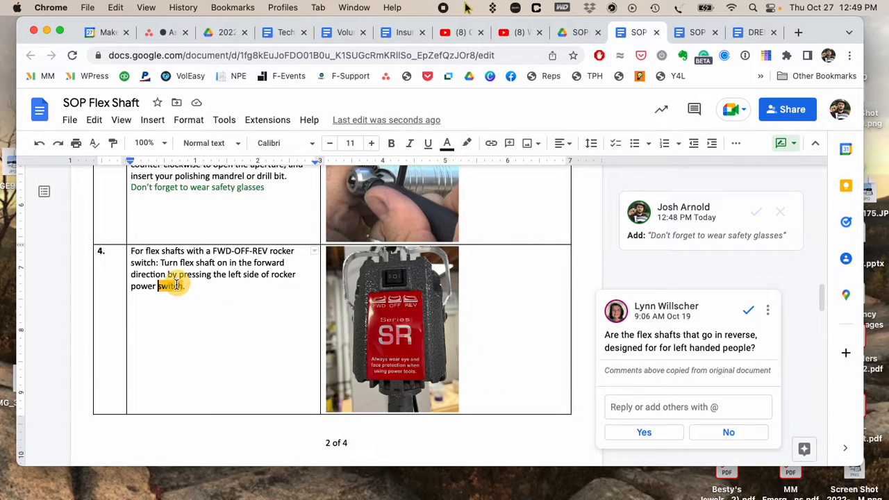
left_click(220, 336)
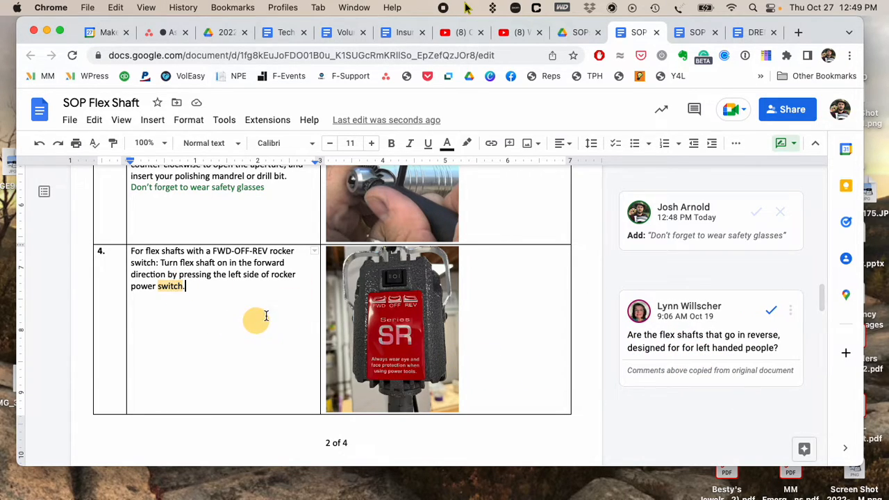
left_click(172, 286)
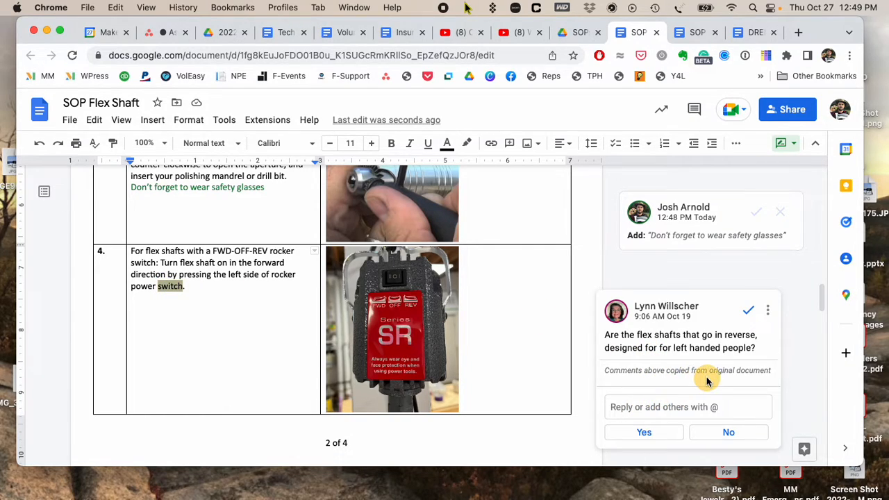
Reply "great question! I don't know" to the comment on "switch" in step 4 and check the reply's edit and delete options
left_click(634, 407)
type("great question! I don't know")
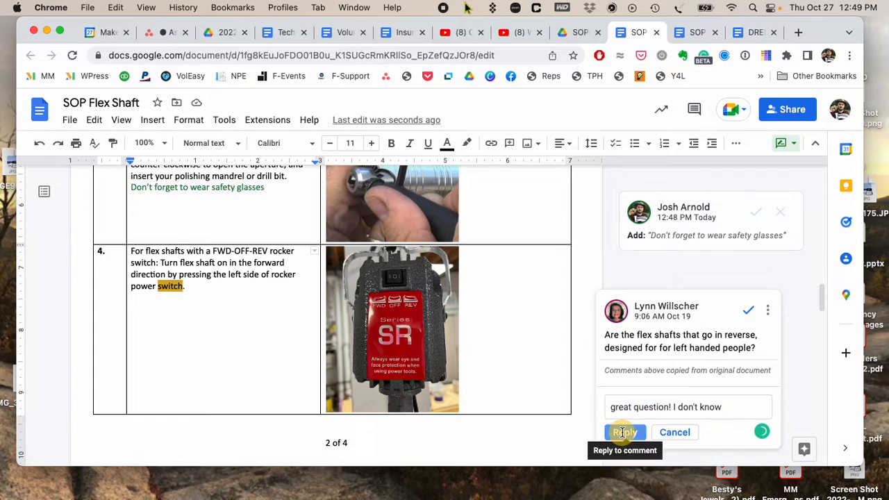
left_click(624, 432)
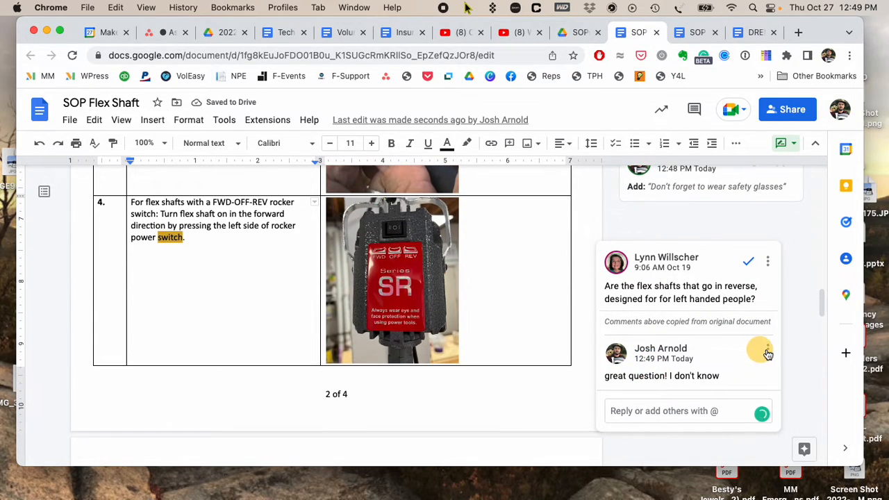
left_click(768, 349)
left_click(778, 375)
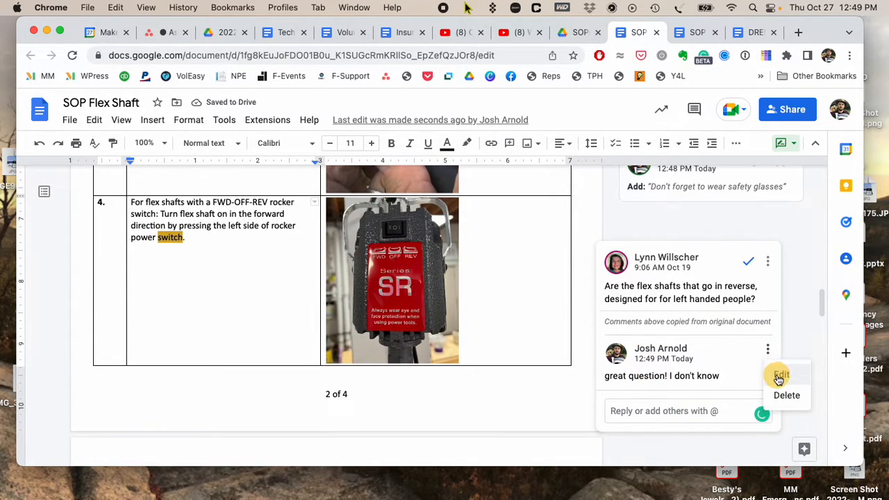
left_click(514, 319)
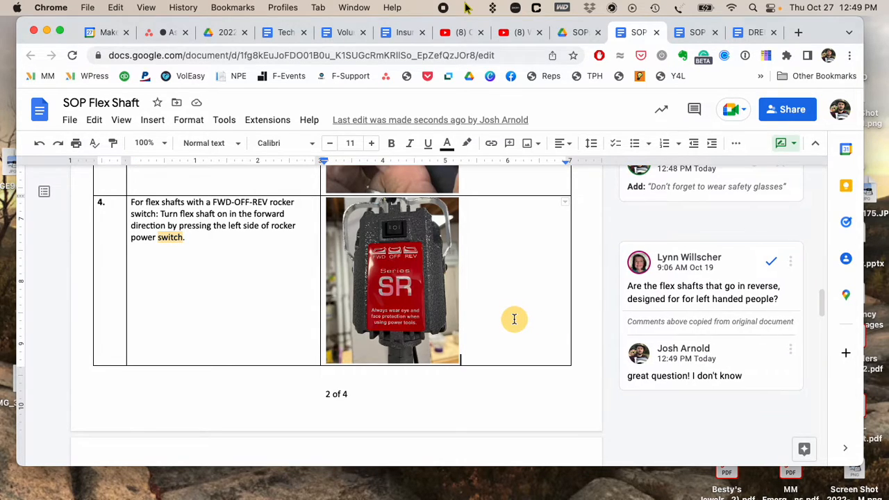
Review the document's mode options, the people with access to SOP Flex Shaft and its general access choices
left_click(783, 148)
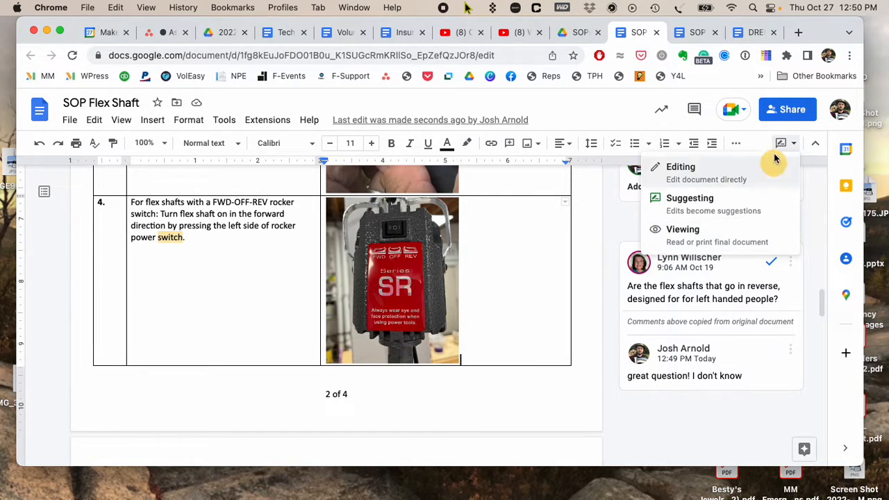
left_click(788, 111)
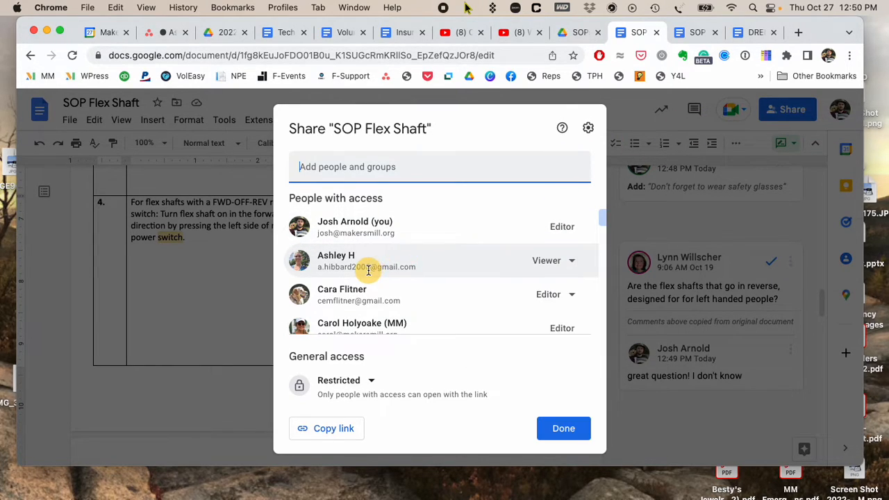
scroll(410, 281, "down", 5)
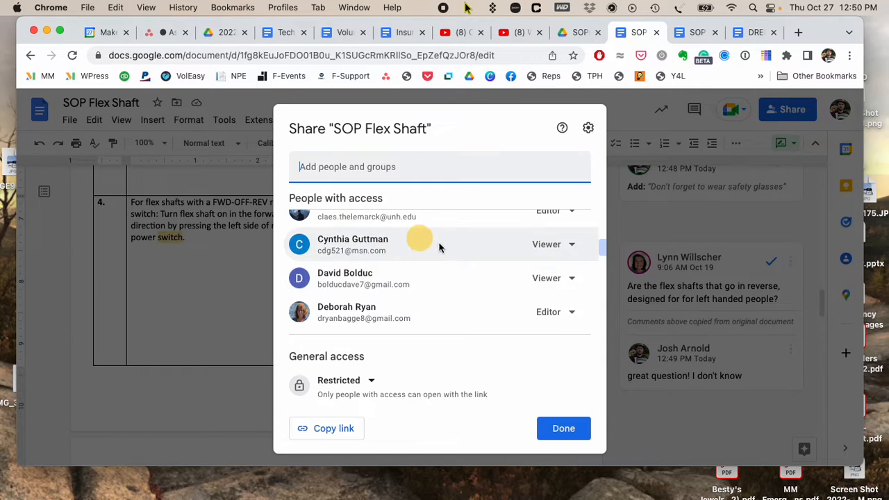
scroll(416, 284, "down", 5)
scroll(430, 290, "up", 10)
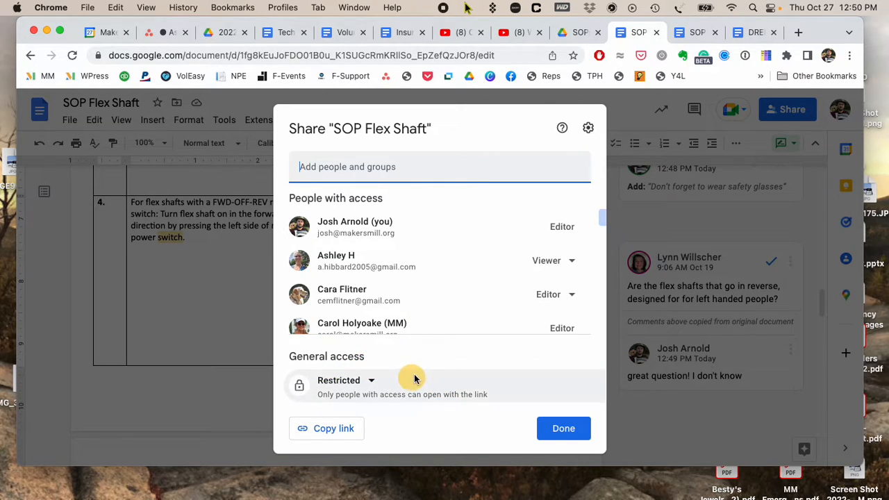
left_click(368, 382)
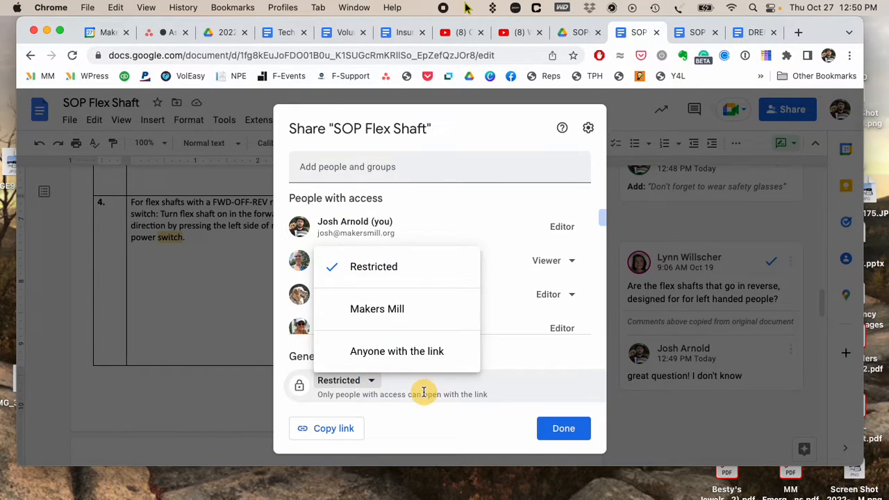
left_click(521, 387)
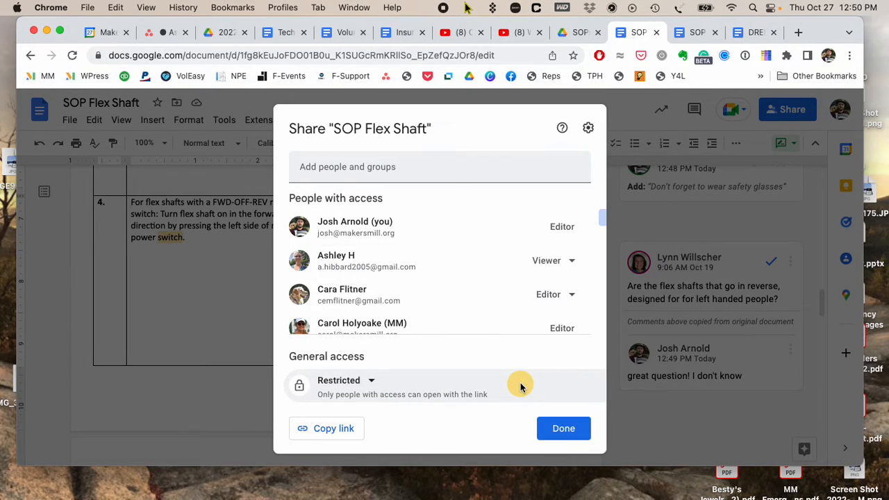
left_click(559, 429)
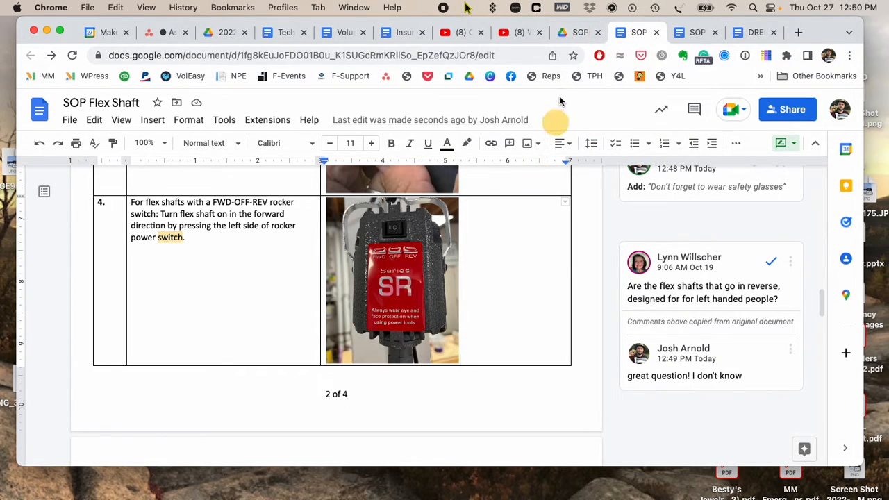
Suggest adding a blank paragraph below the table at the end of SOP Flex Shaft
left_click(576, 33)
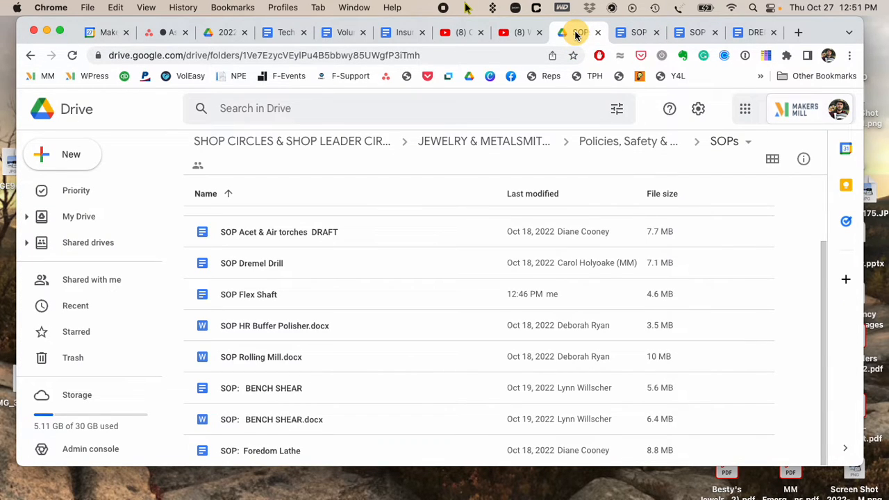
left_click(632, 32)
scroll(452, 298, "down", 20)
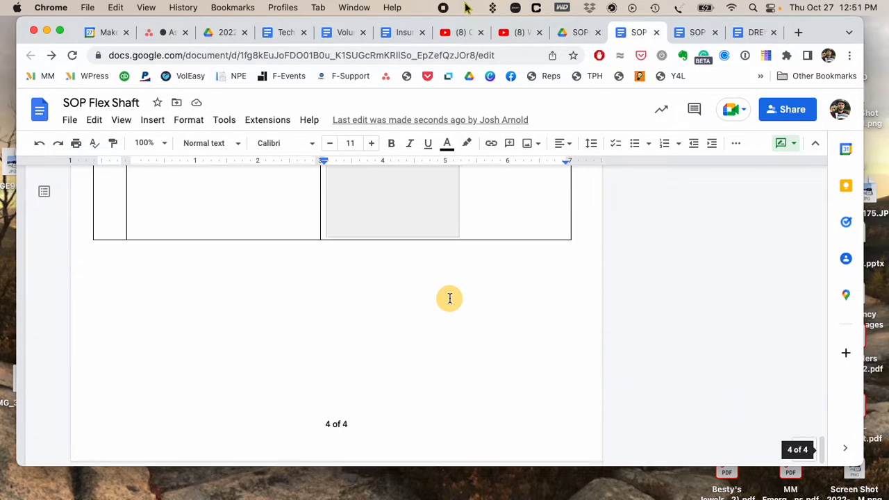
left_click(452, 296)
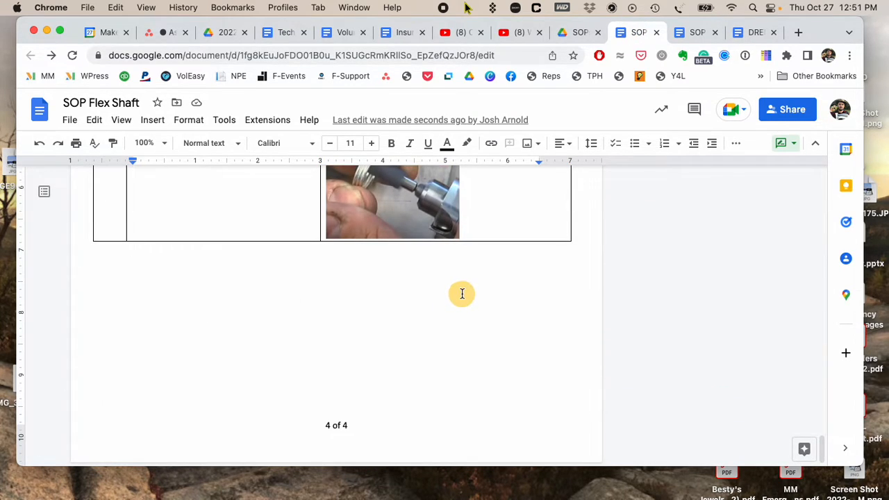
key("Return")
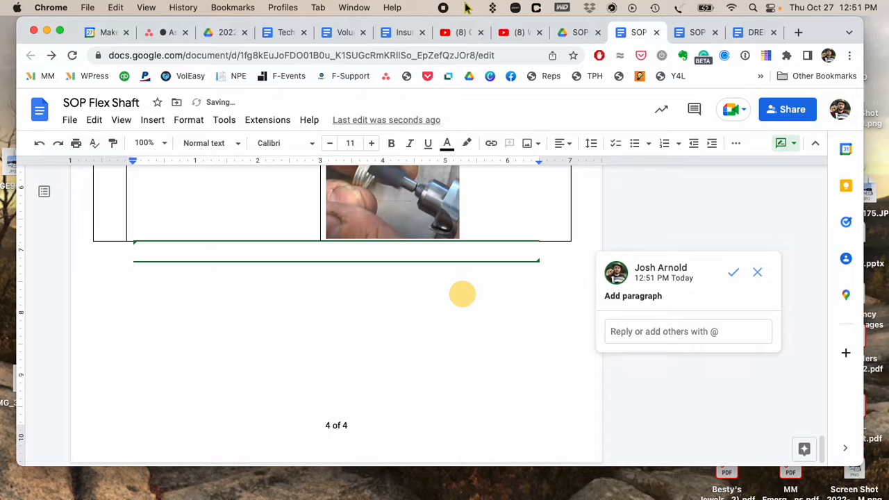
Examine the step 9 row of the SOP table, including its cell border options, text and images
scroll(315, 310, "up", 3)
left_click(87, 281)
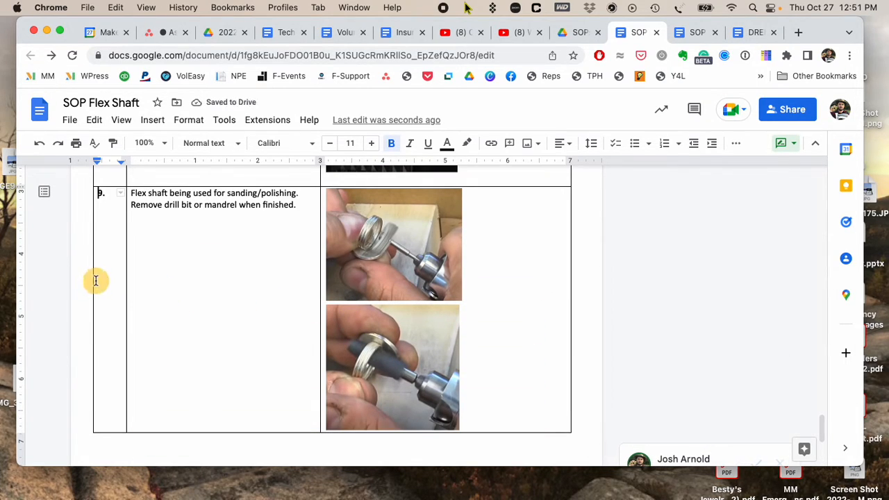
scroll(86, 249, "up", 1)
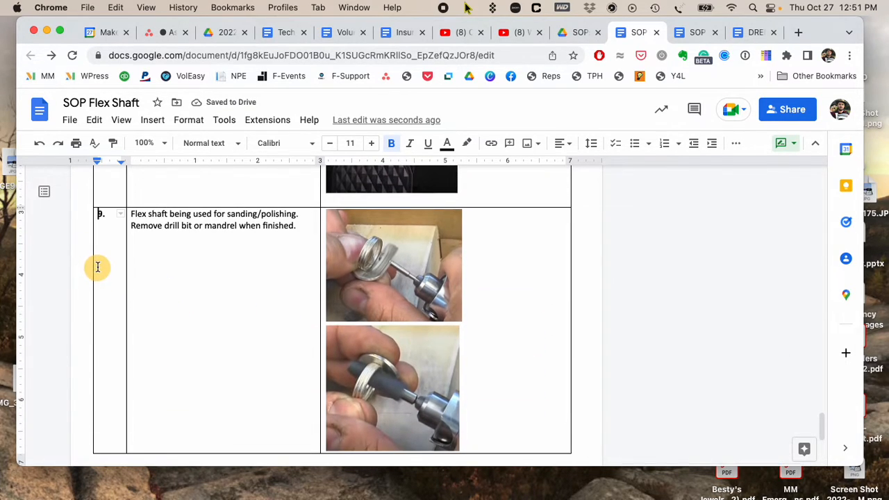
left_click(122, 217)
scroll(122, 217, "up", 1)
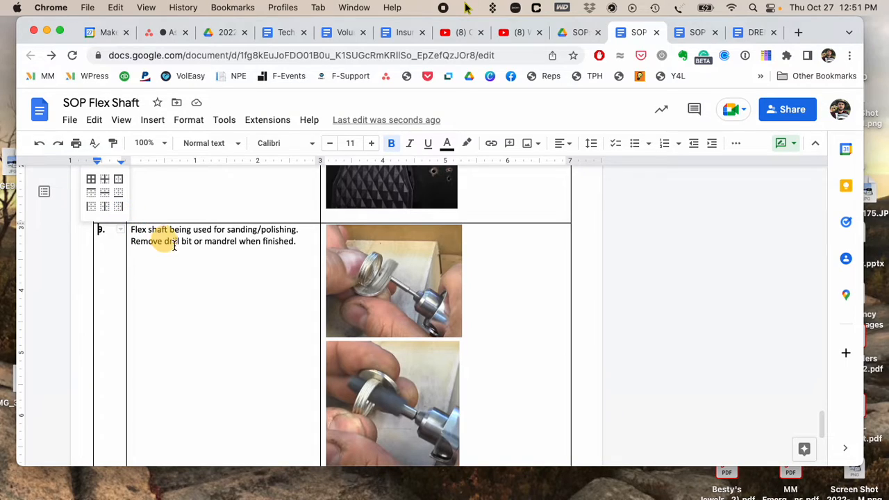
left_click(191, 272)
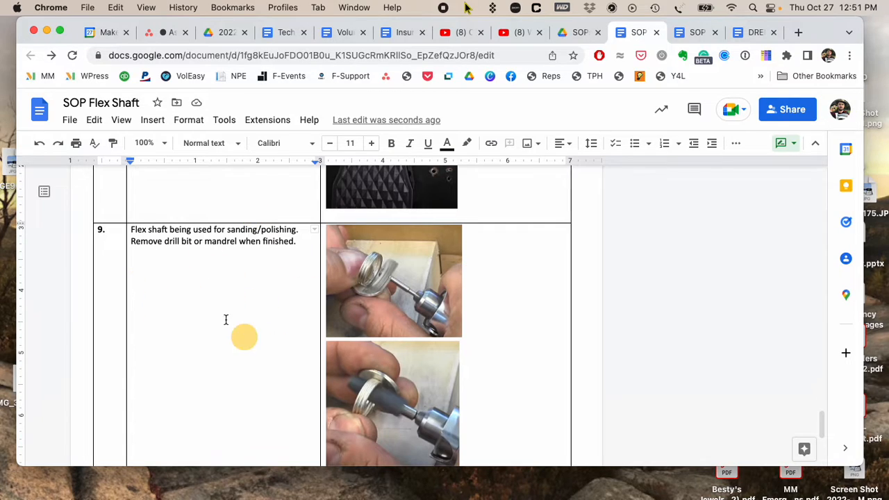
scroll(231, 334, "up", 1)
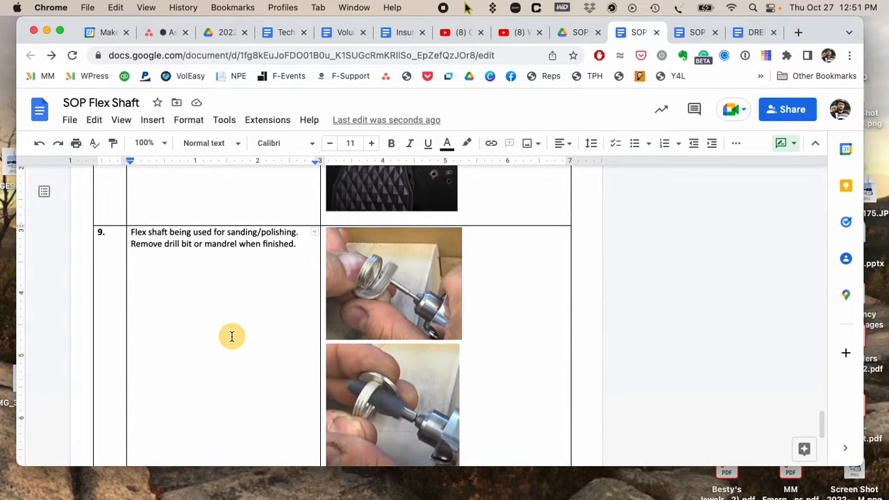
scroll(232, 336, "down", 2)
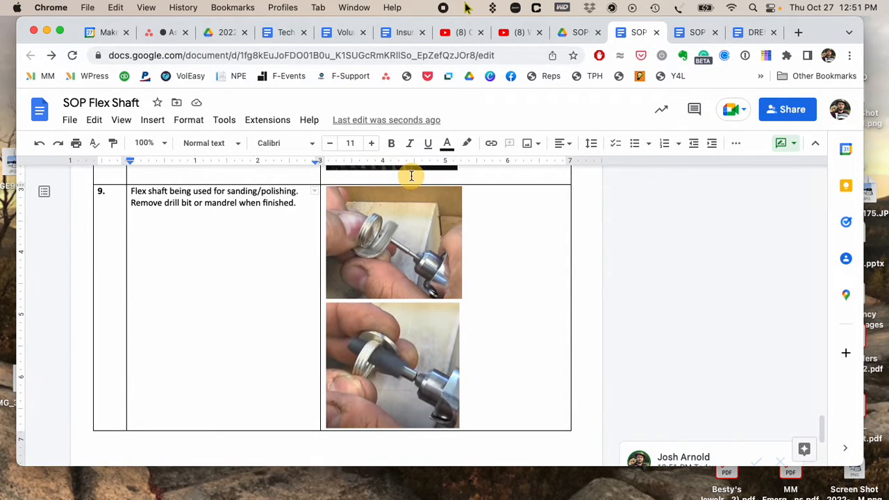
Create a new Google Docs document in the Drive SOPs folder and name it "Test training doc"
left_click(572, 34)
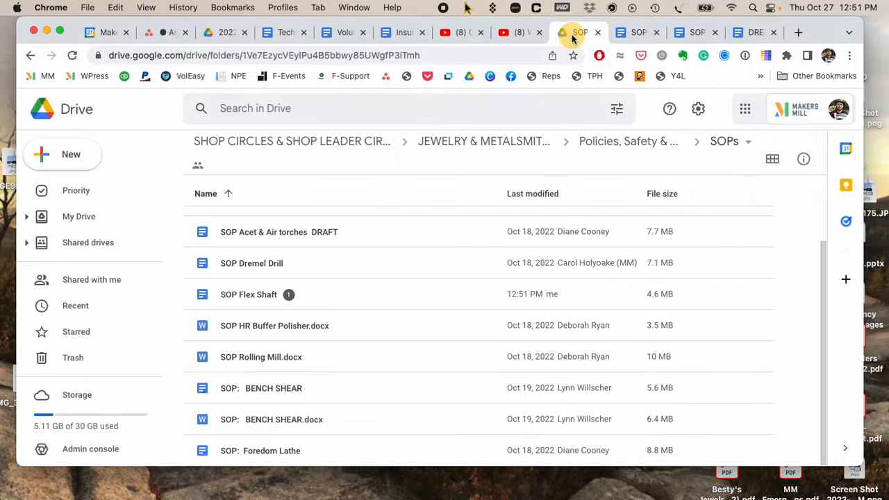
left_click(74, 162)
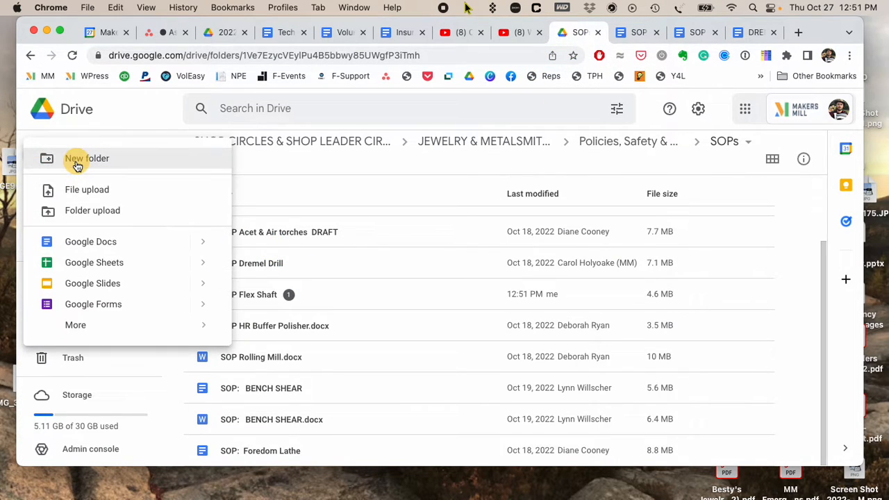
left_click(102, 242)
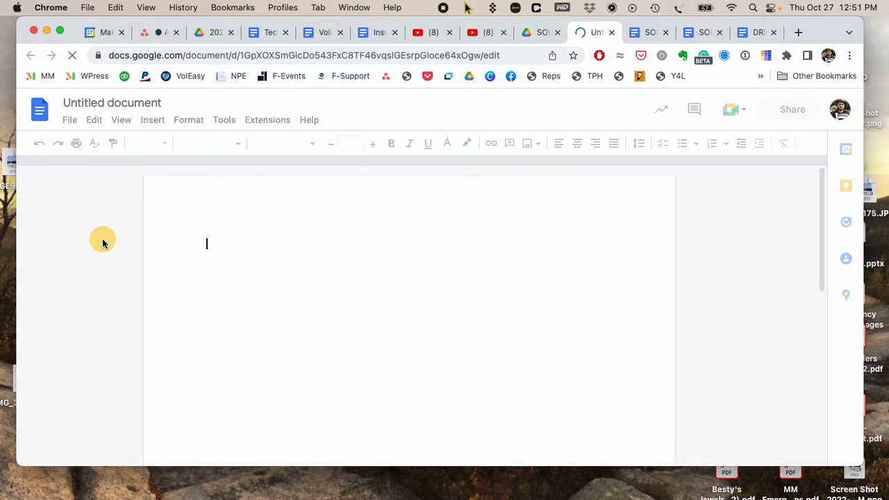
left_click(87, 101)
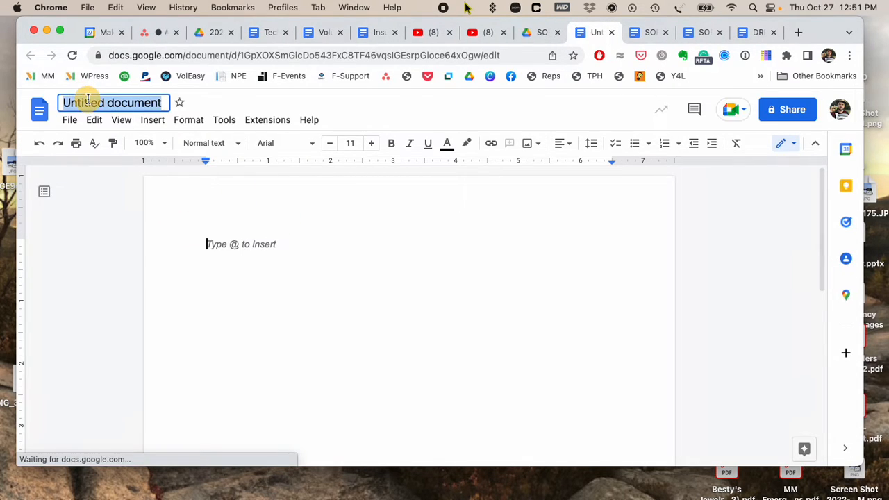
type("Test training doc")
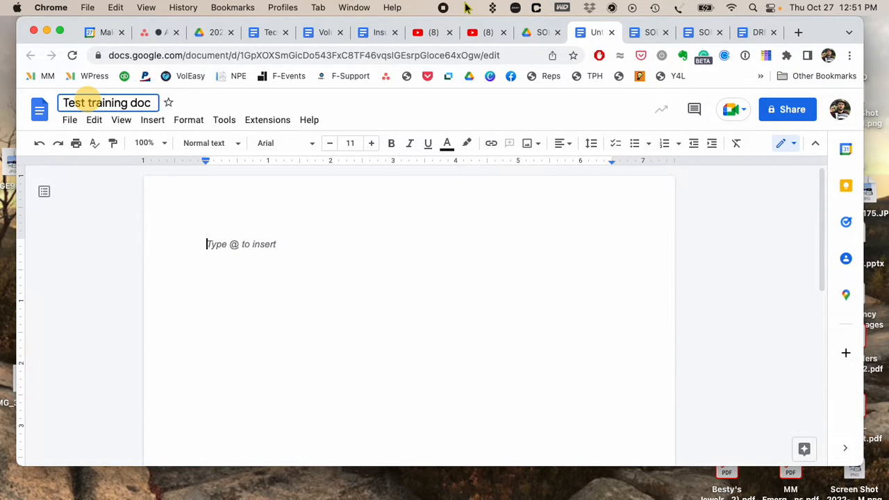
left_click(282, 255)
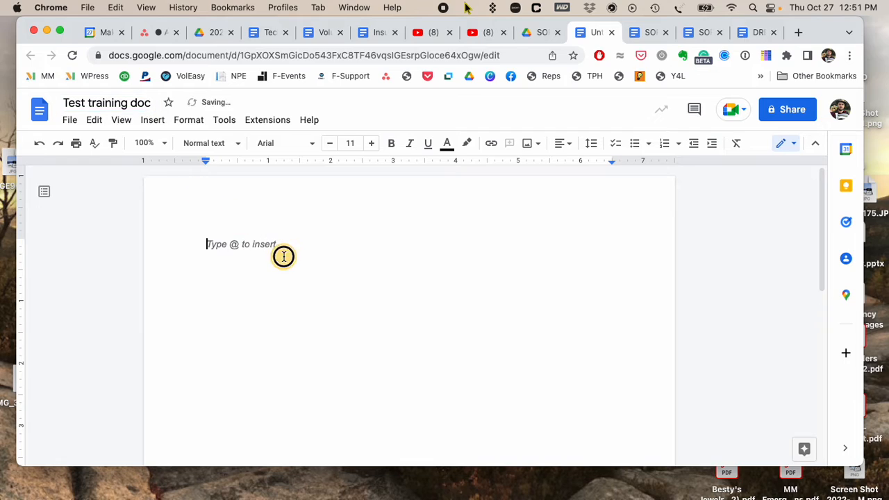
Insert a 3 x 3 table and fill its first row with the headings Tool Name, Model and Direction
left_click(162, 128)
mouse_move(175, 163)
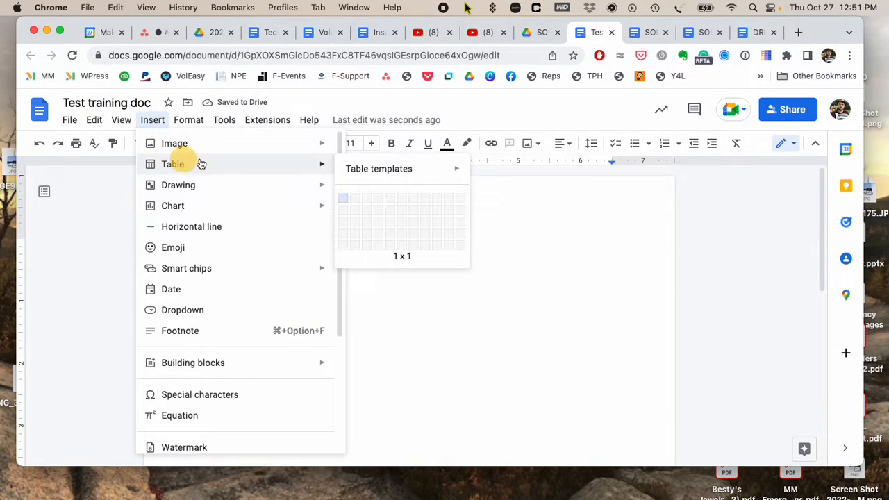
left_click(369, 226)
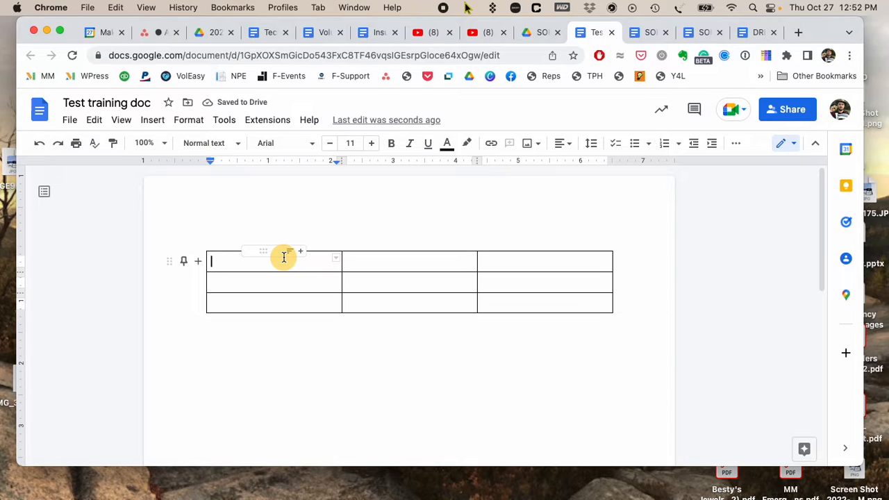
type("Tool Name")
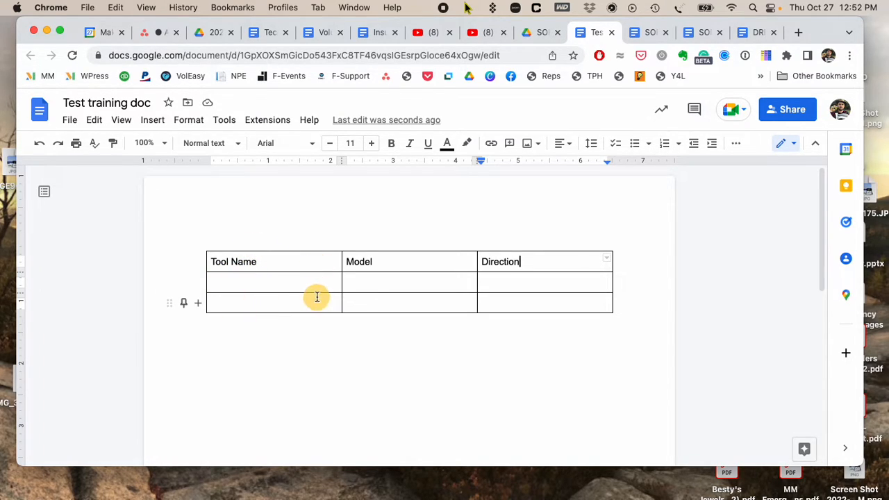
Add two rows below the table's third row and pin the header row
left_click(200, 305)
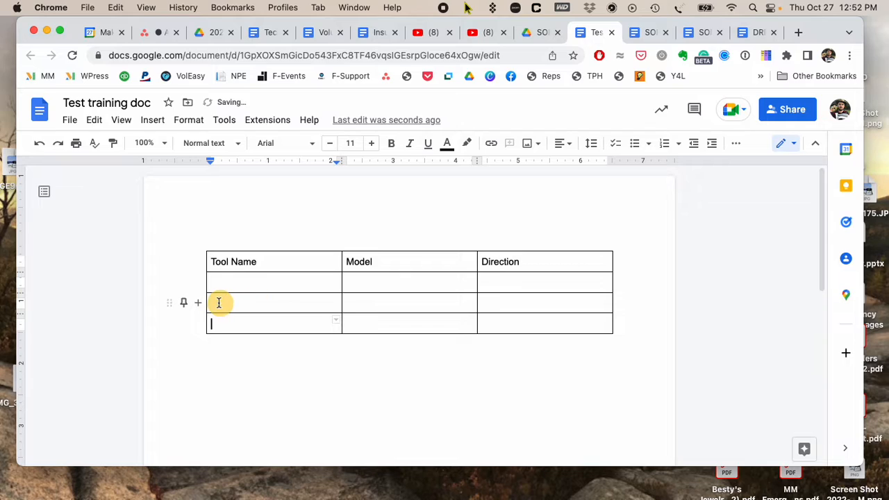
left_click(200, 306)
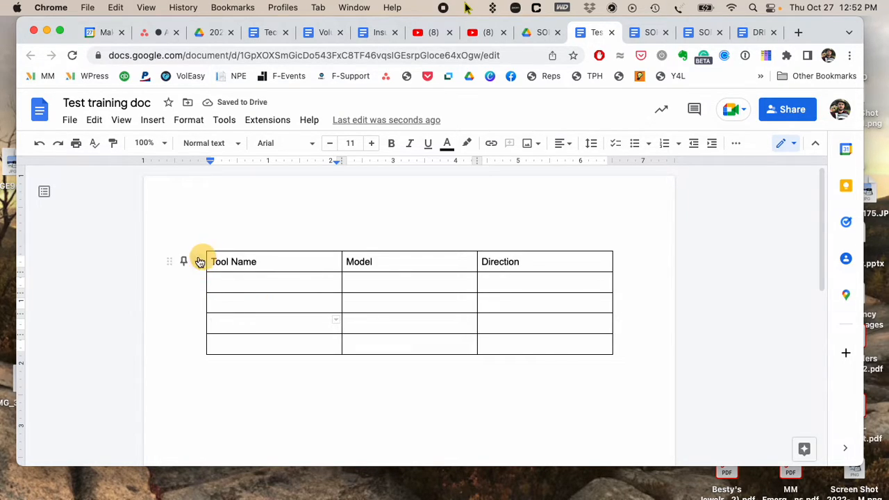
left_click(183, 261)
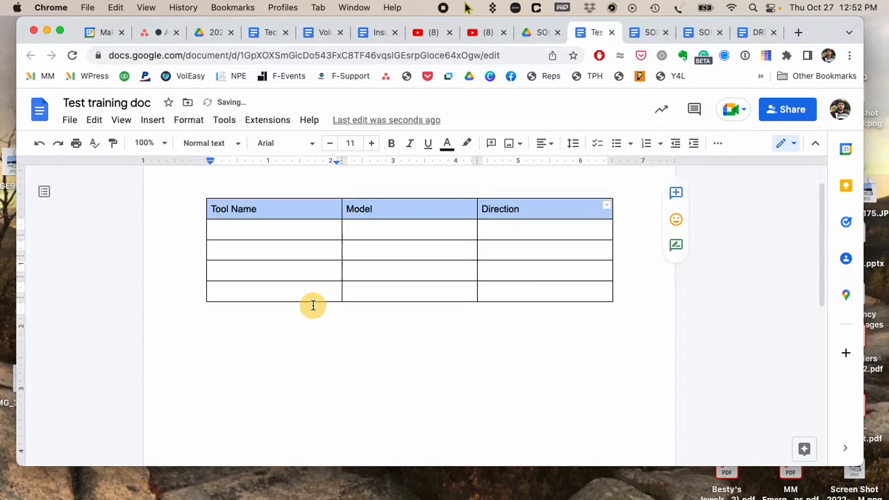
left_click(169, 299)
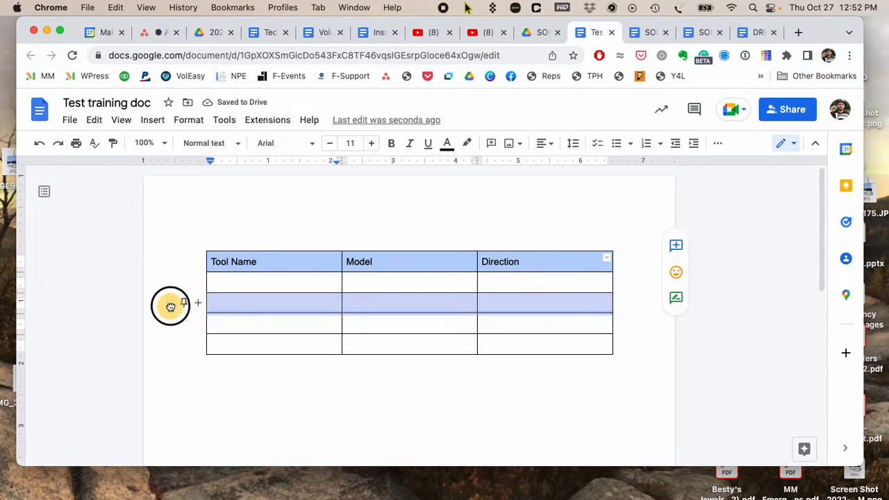
left_click(167, 304)
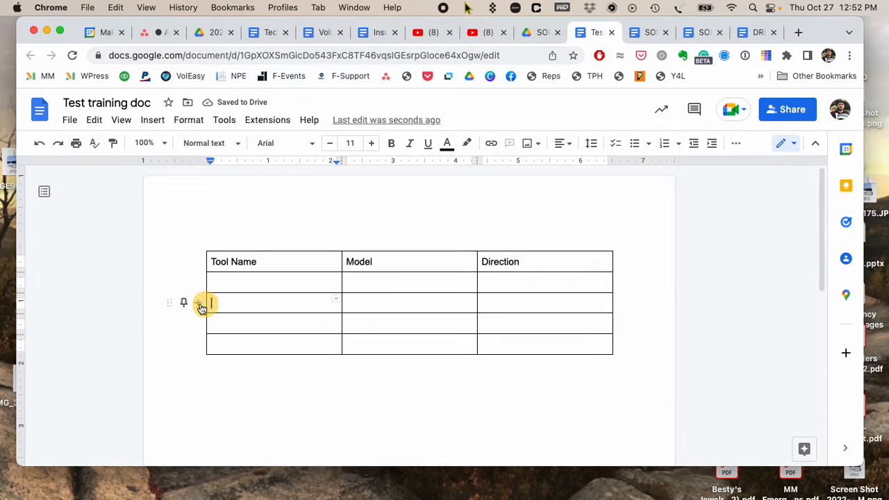
Insert an empty column between the Tool Name and Model columns of the table
left_click_drag(171, 301, 171, 321)
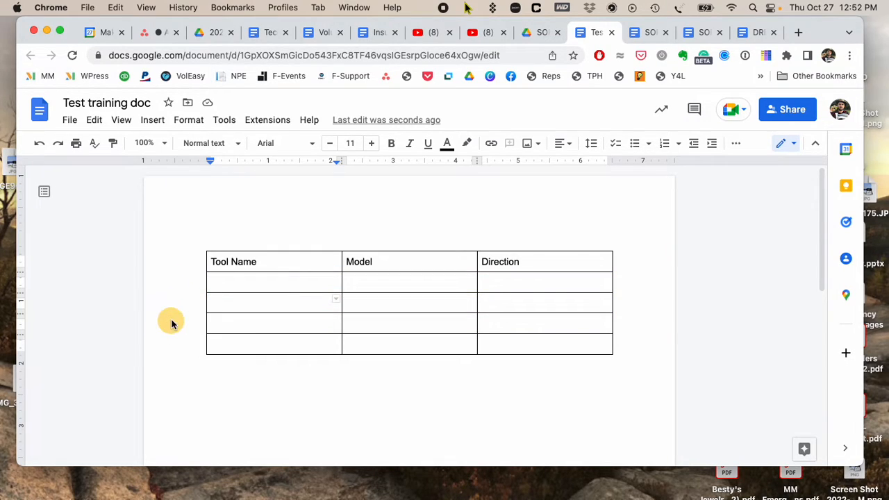
left_click(335, 301)
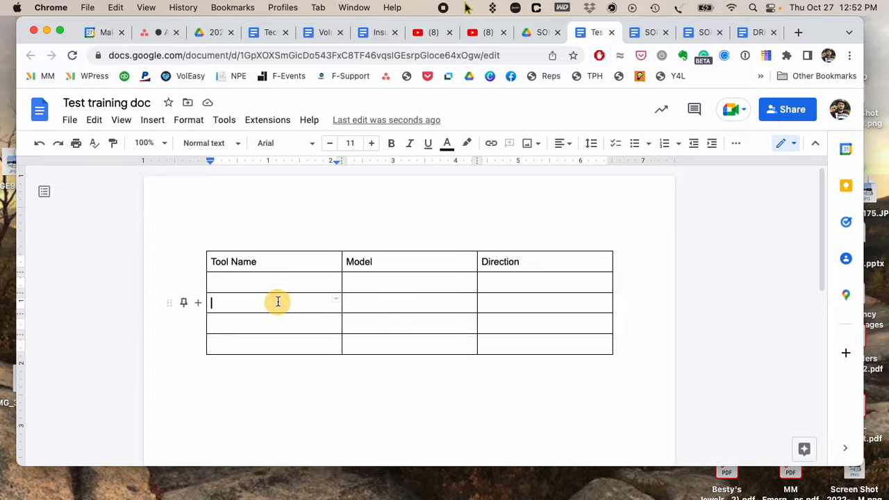
left_click(268, 225)
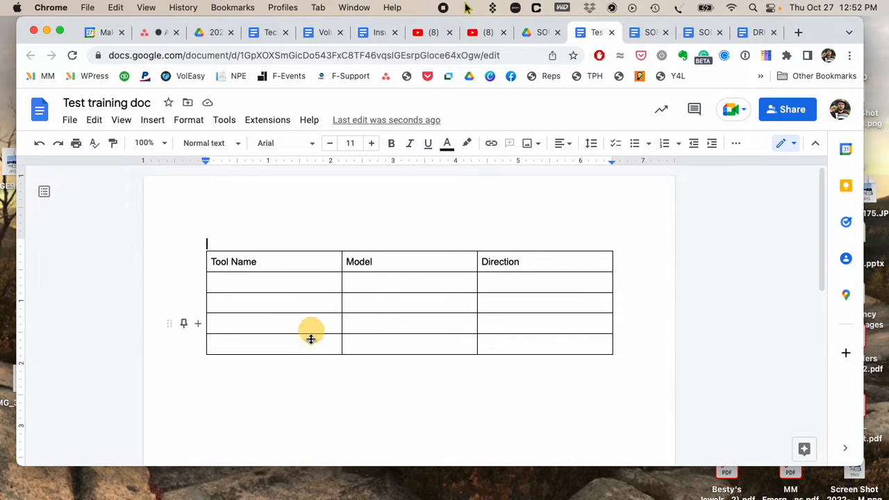
mouse_move(304, 251)
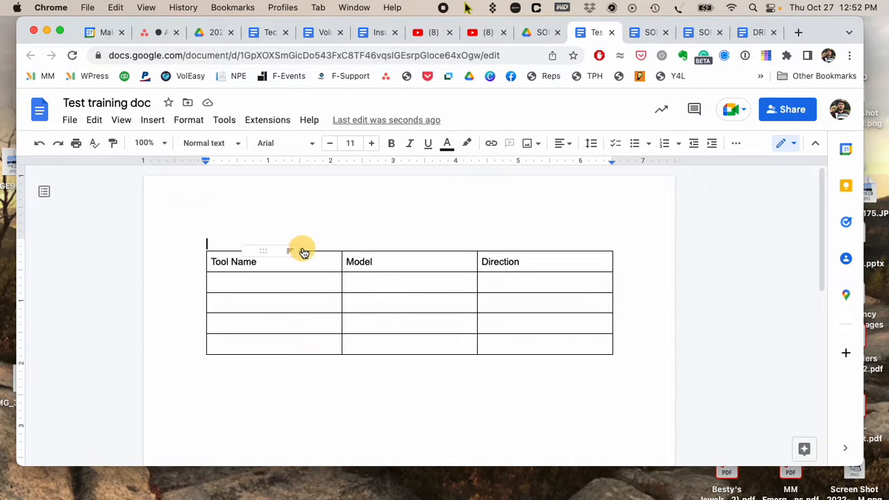
left_click(303, 252)
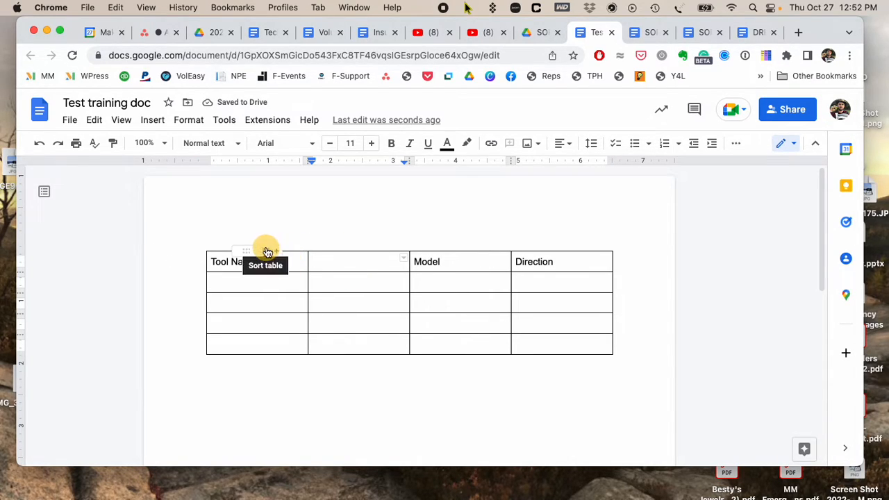
left_click(299, 221)
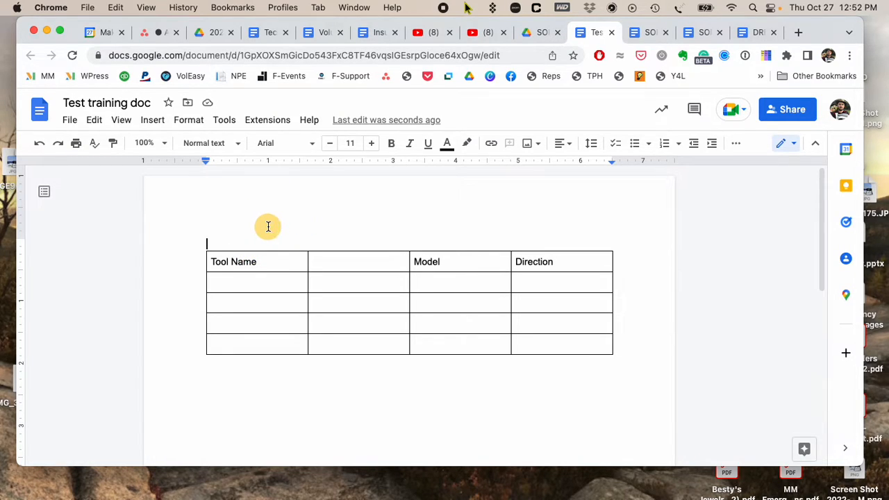
Copy the whole table and paste a duplicate directly below it
left_click_drag(228, 229, 422, 310)
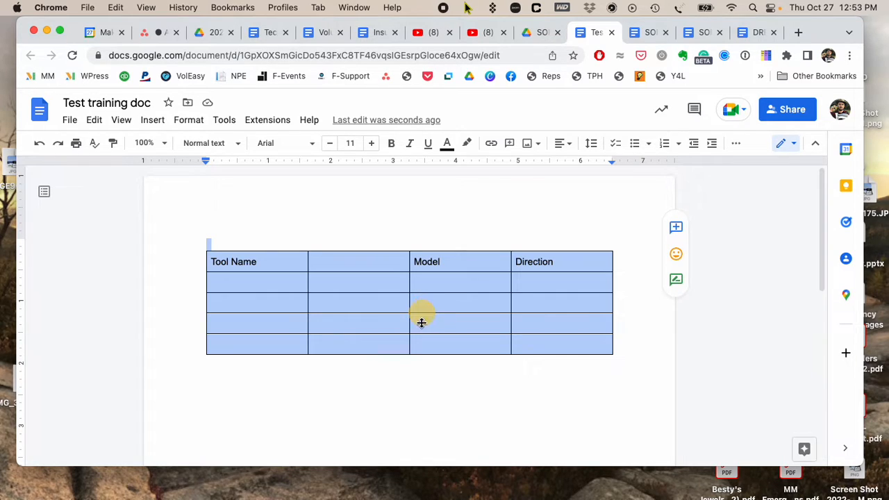
left_click(291, 381)
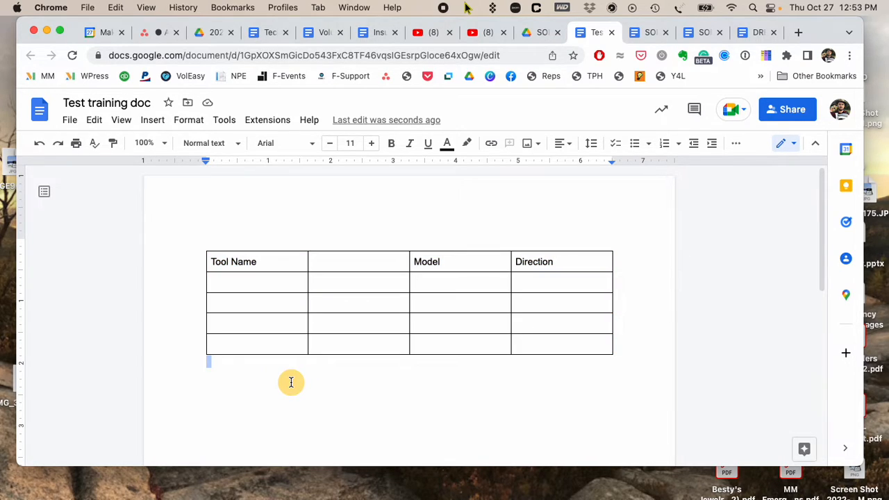
key("super+v")
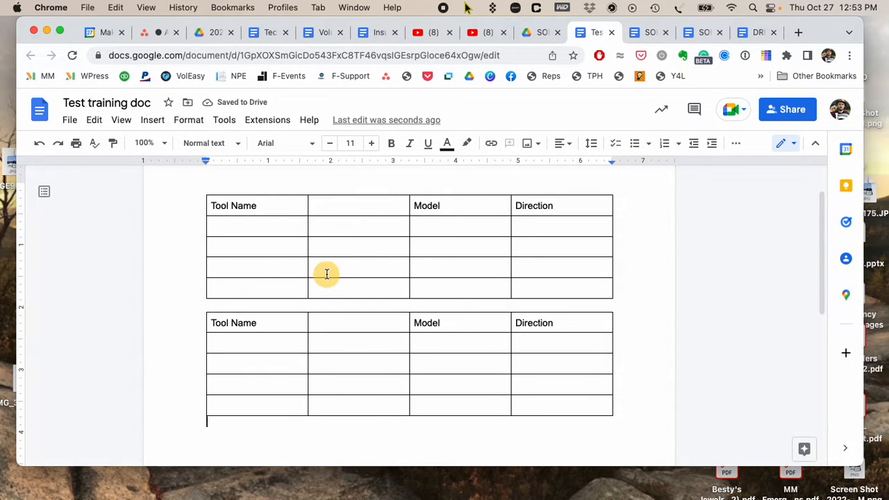
left_click(347, 241)
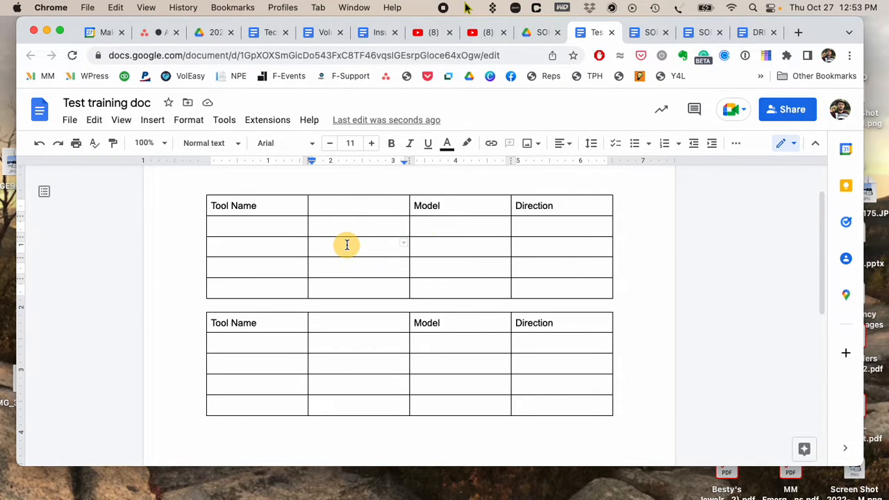
scroll(297, 261, "up", 2)
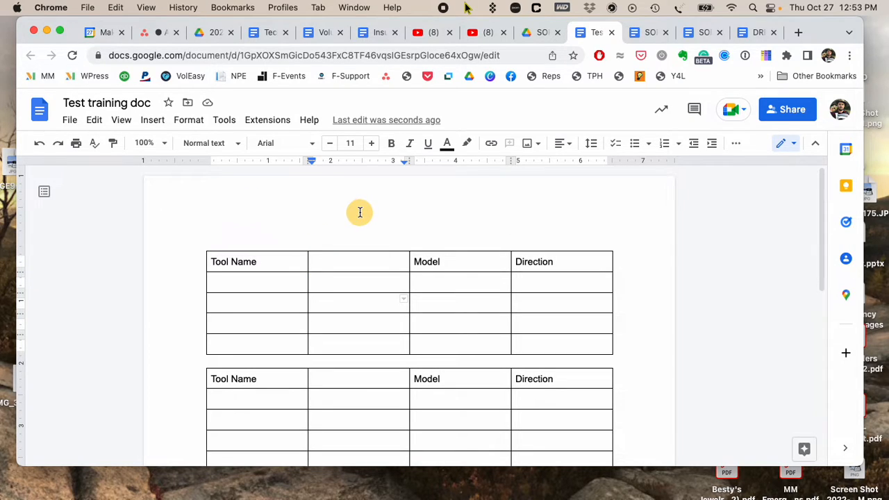
In the SOP Flex Shaft document, copy the step 9 row with its images and paste it below the table
left_click(642, 32)
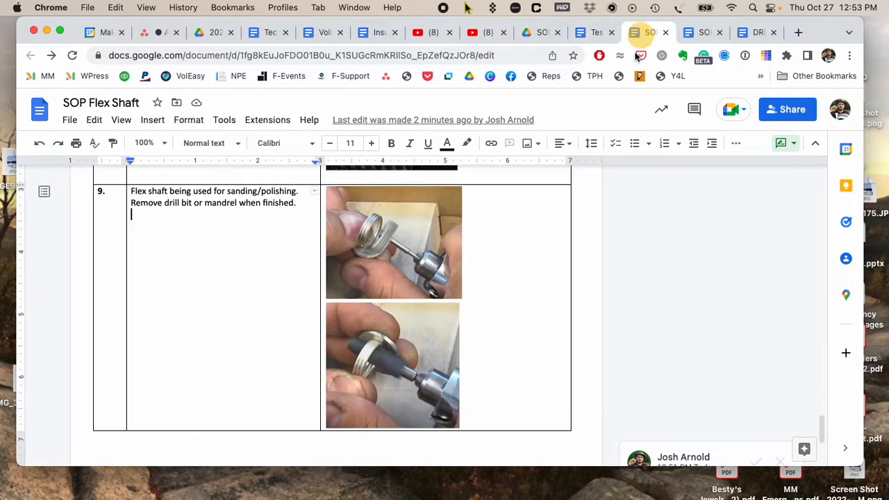
scroll(153, 331, "up", 1)
left_click(83, 285)
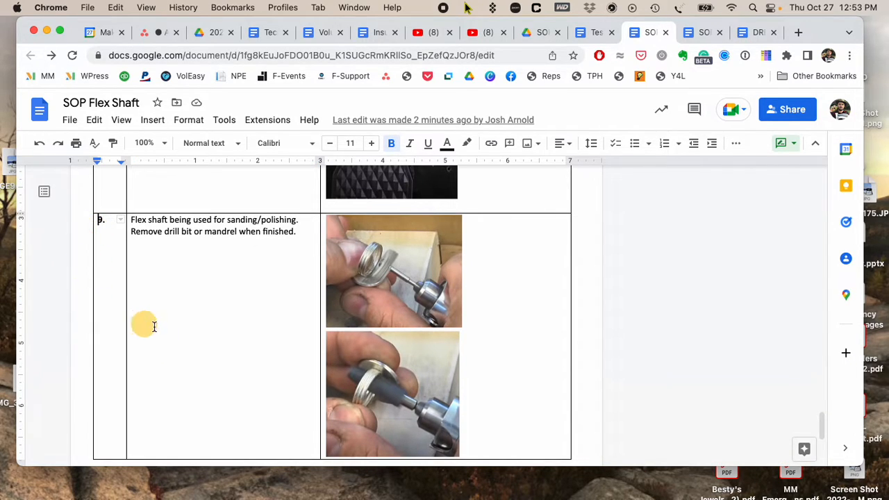
scroll(153, 325, "down", 3)
scroll(109, 323, "up", 3)
left_click_drag(112, 323, 445, 331)
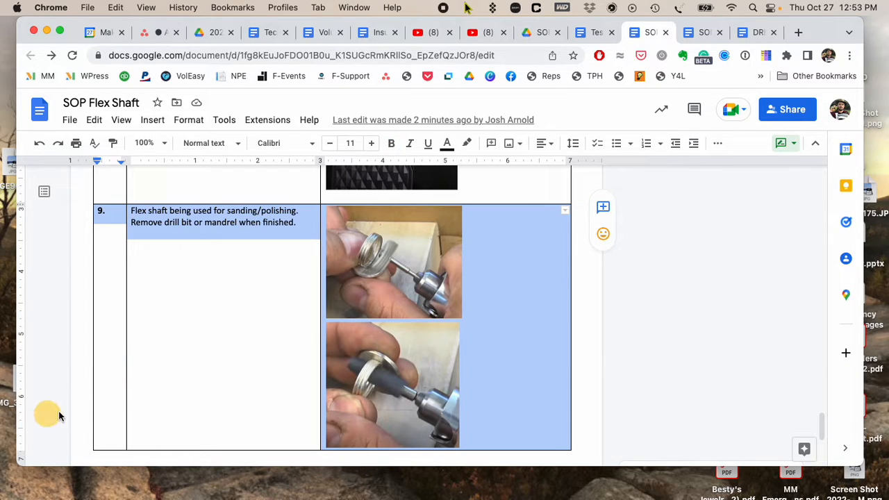
left_click(162, 383)
scroll(157, 398, "down", 5)
left_click(114, 302)
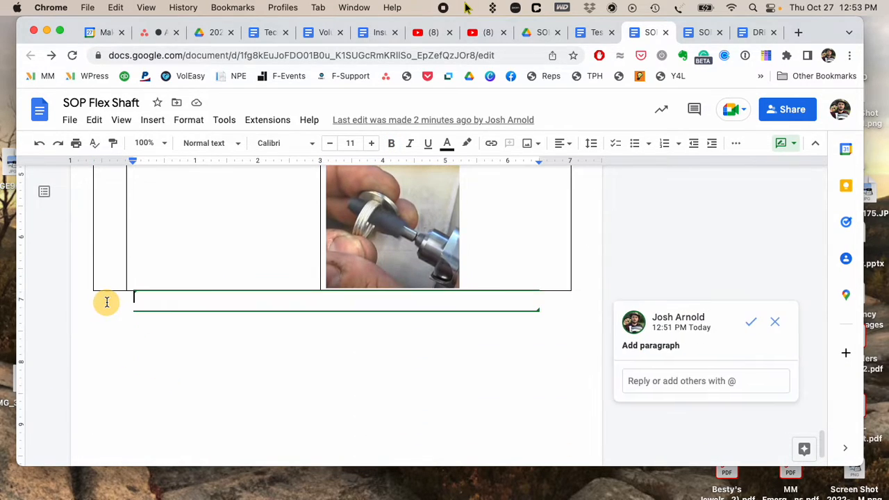
scroll(119, 308, "up", 5)
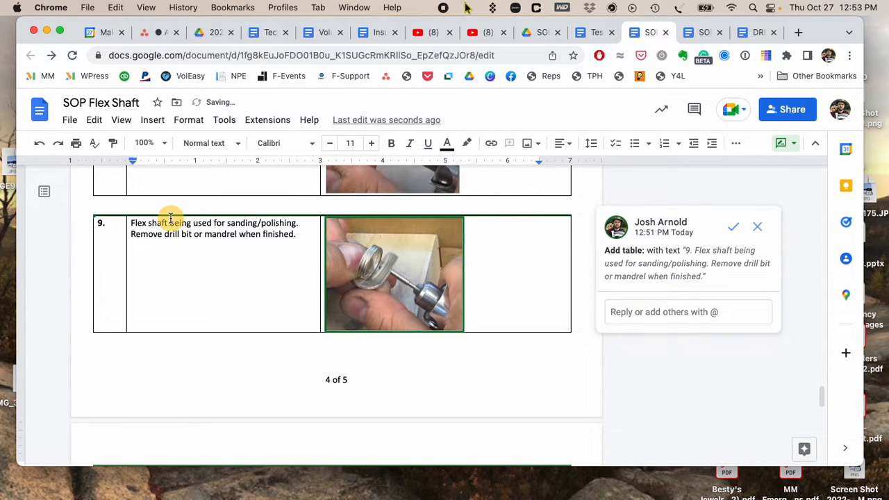
Undo the pasted copy of the step 9 row in the SOP Flex Shaft document
key("super+z")
key("super+z")
key("super+z")
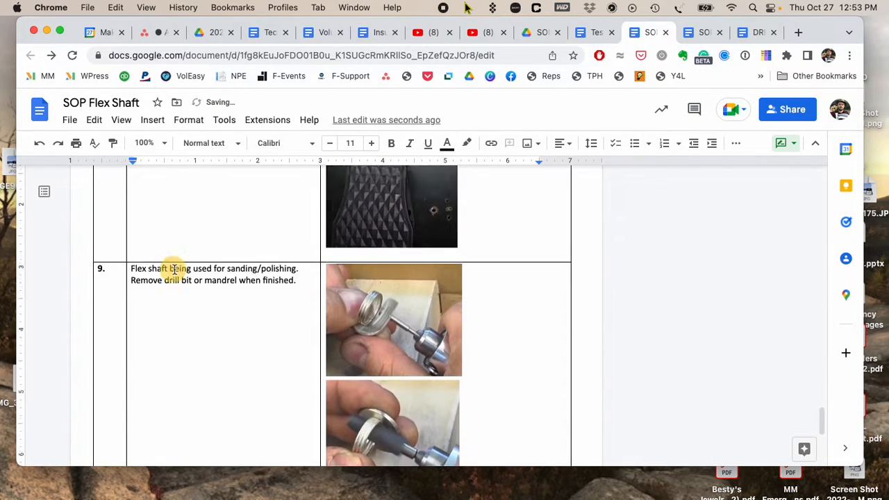
scroll(354, 299, "up", 10)
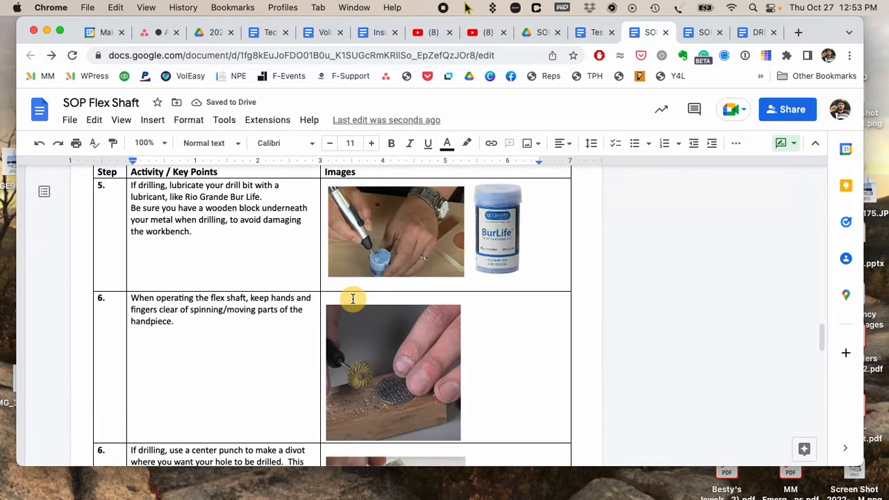
scroll(358, 297, "down", 15)
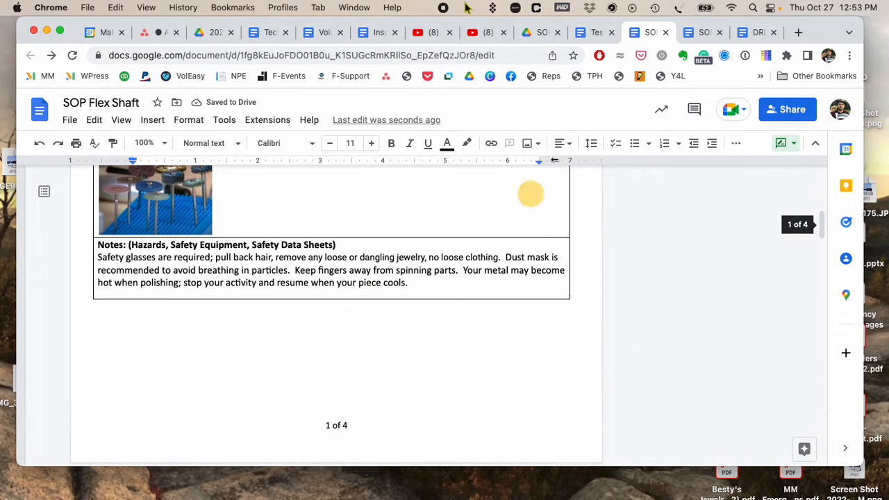
Return to the Test training doc and review the kinds of content that can be inserted, such as images and tables
left_click(590, 33)
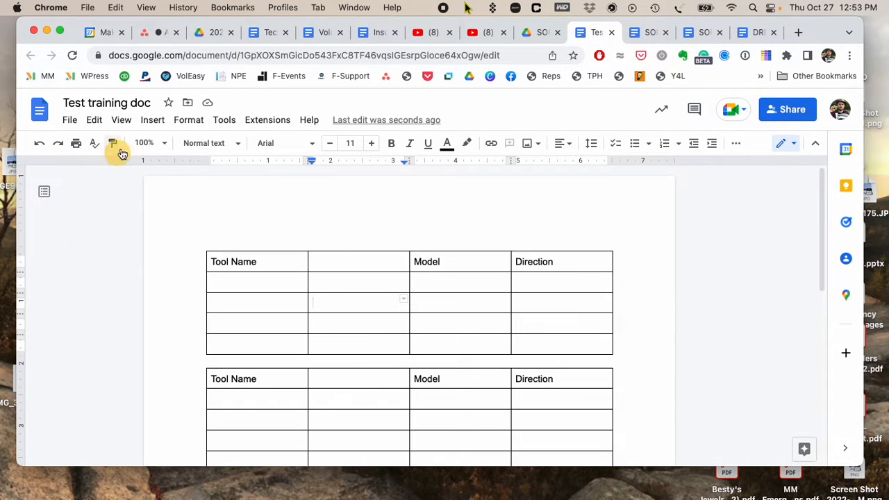
left_click(151, 120)
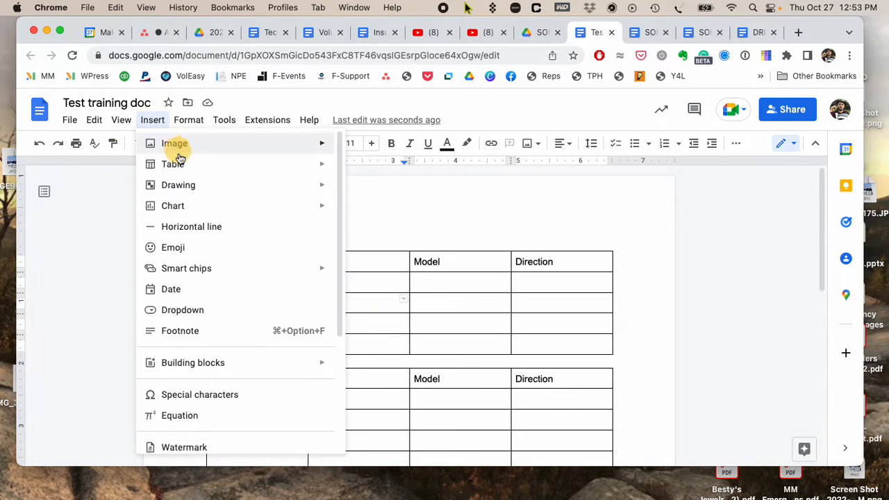
mouse_move(179, 163)
left_click(151, 120)
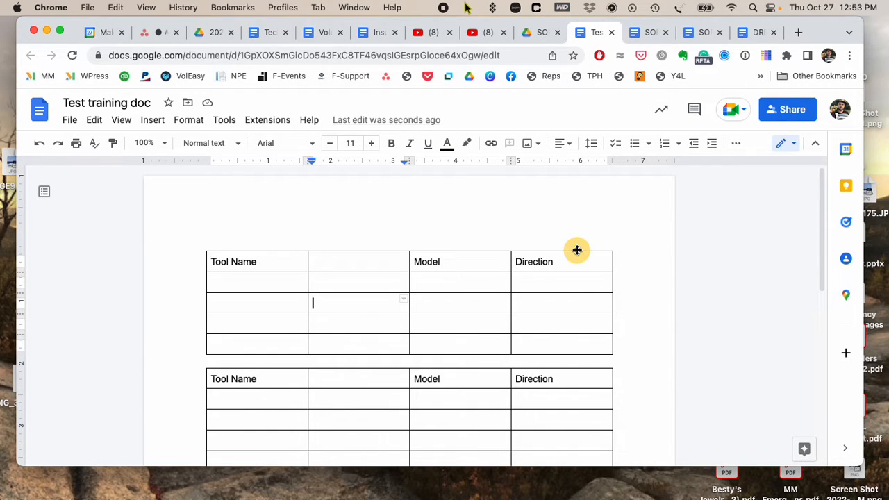
mouse_move(472, 494)
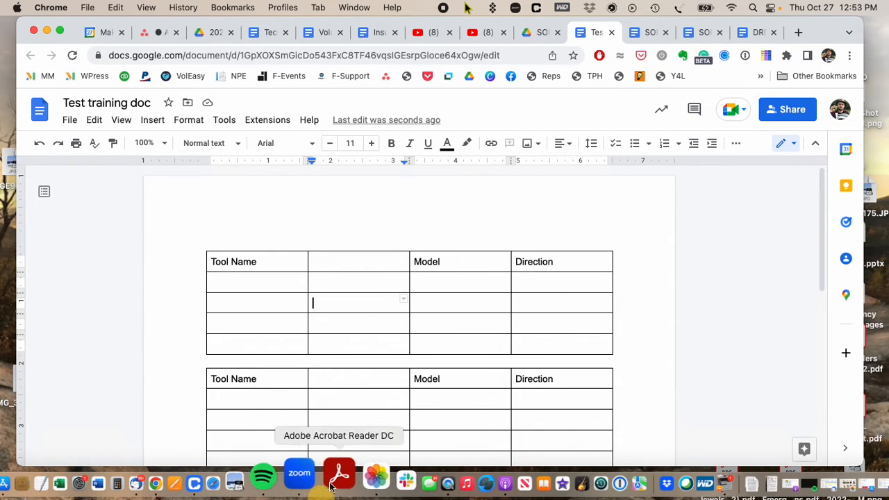